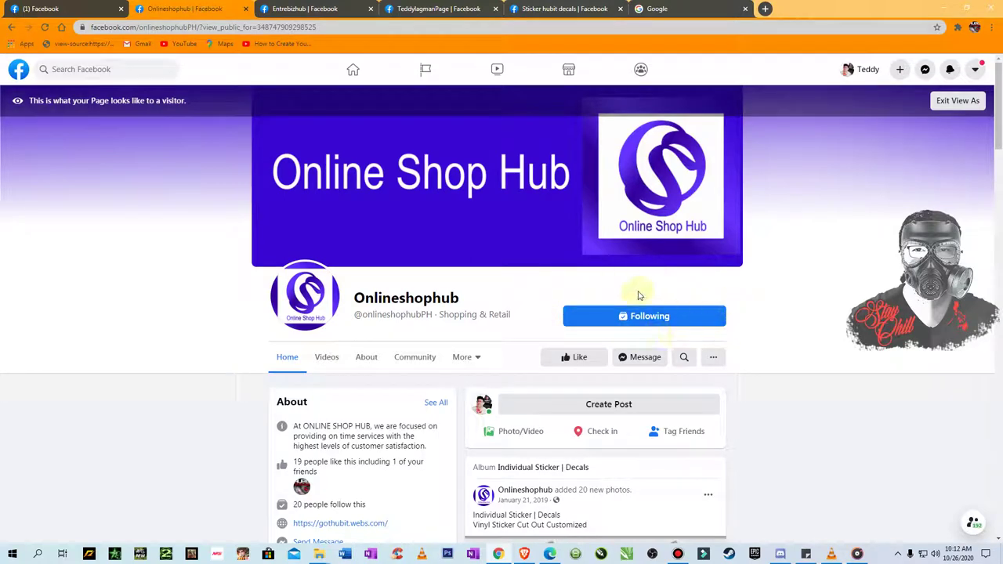
Browse the Entrebizhub, TeddylagmanPage and Sticker hubit decals tabs, ending on TeddylagmanPage's visitor view
left_click(320, 8)
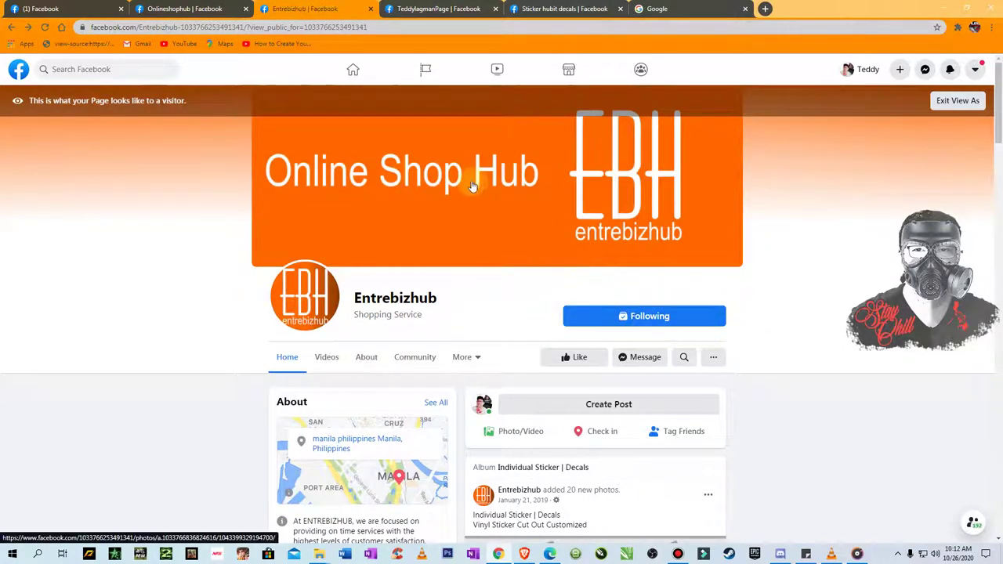
left_click(429, 9)
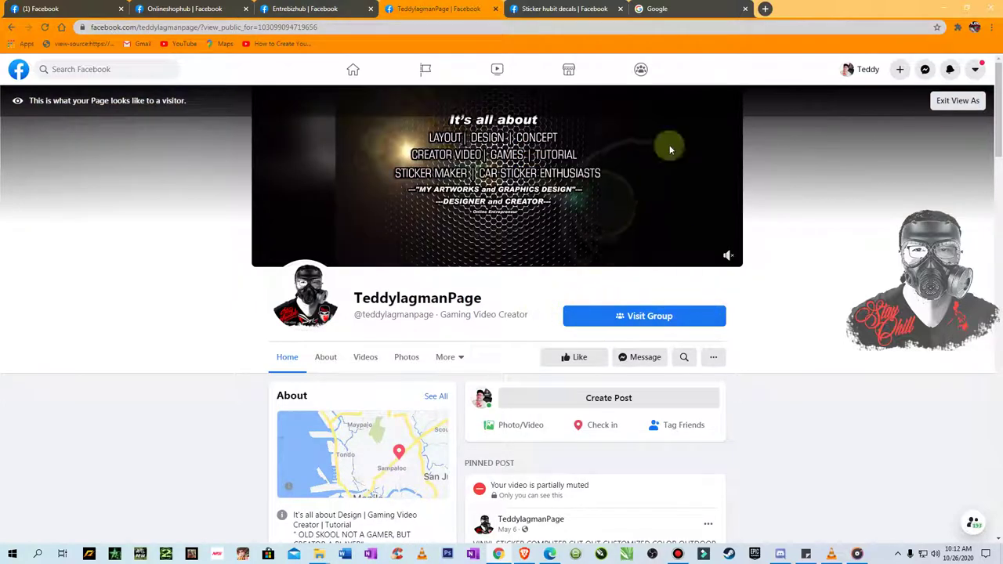
key("ctrl+Tab")
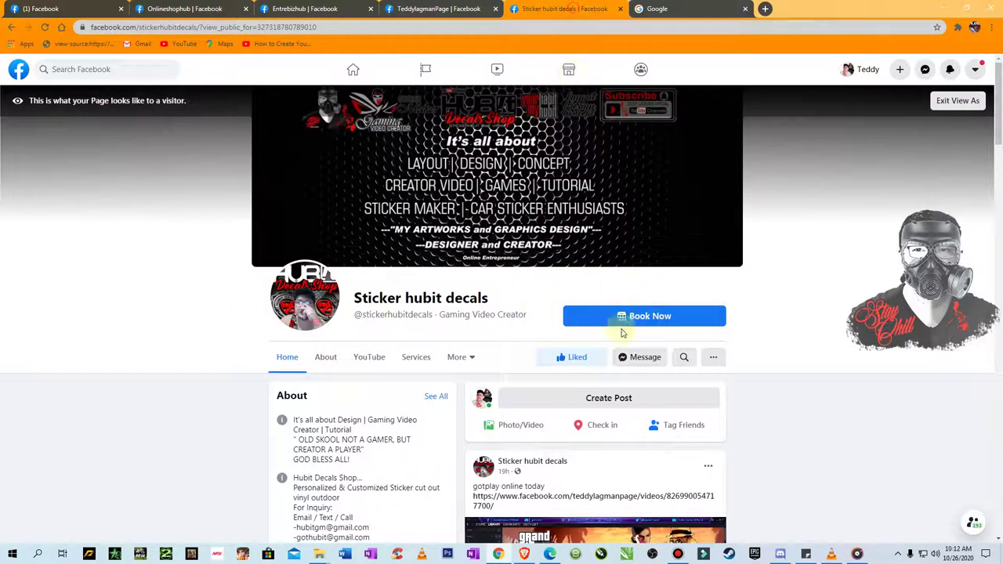
left_click(442, 9)
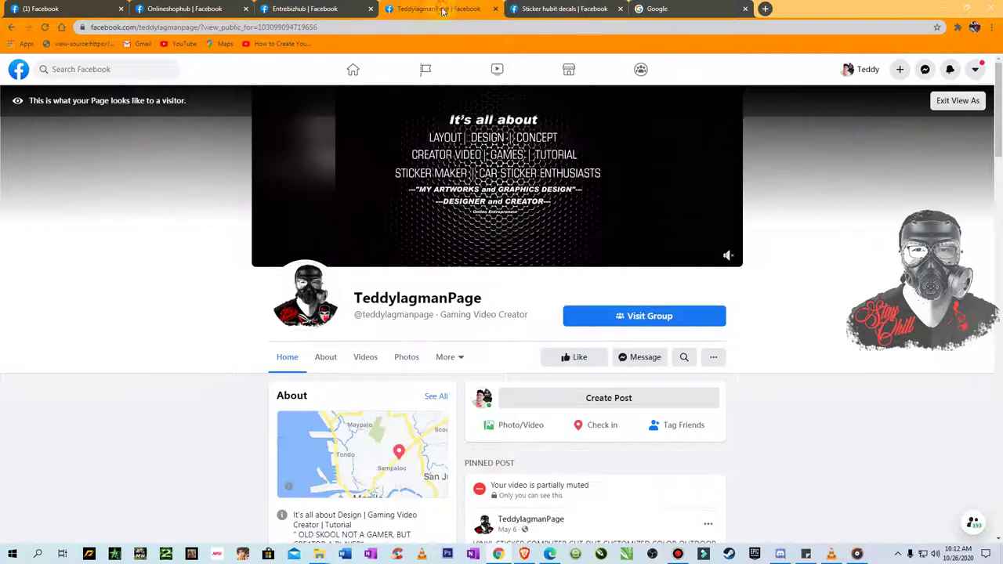
Exit visitor view, go to TeddylagmanPage's Settings, check Page Visibility, then open Notifications
left_click(11, 28)
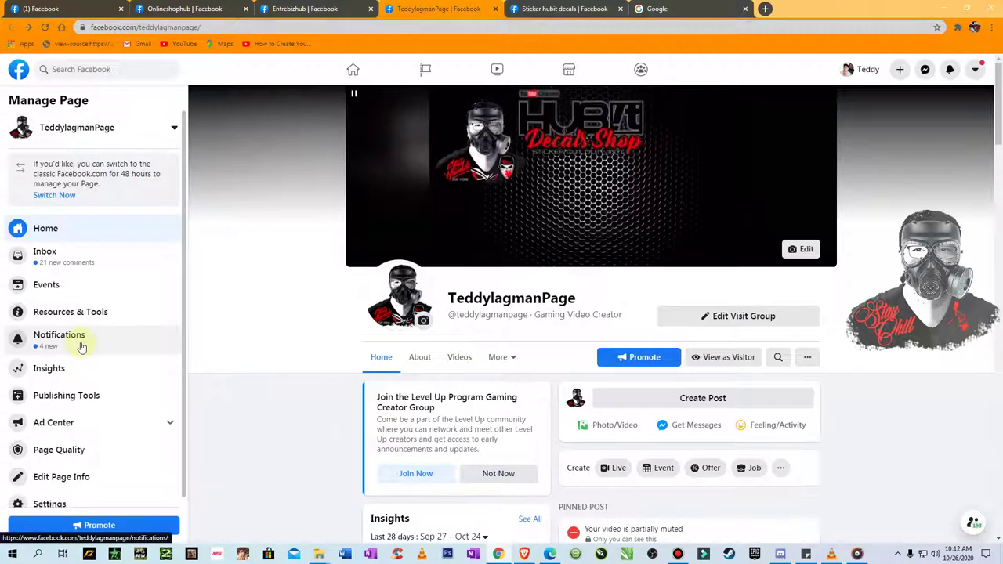
left_click(58, 504)
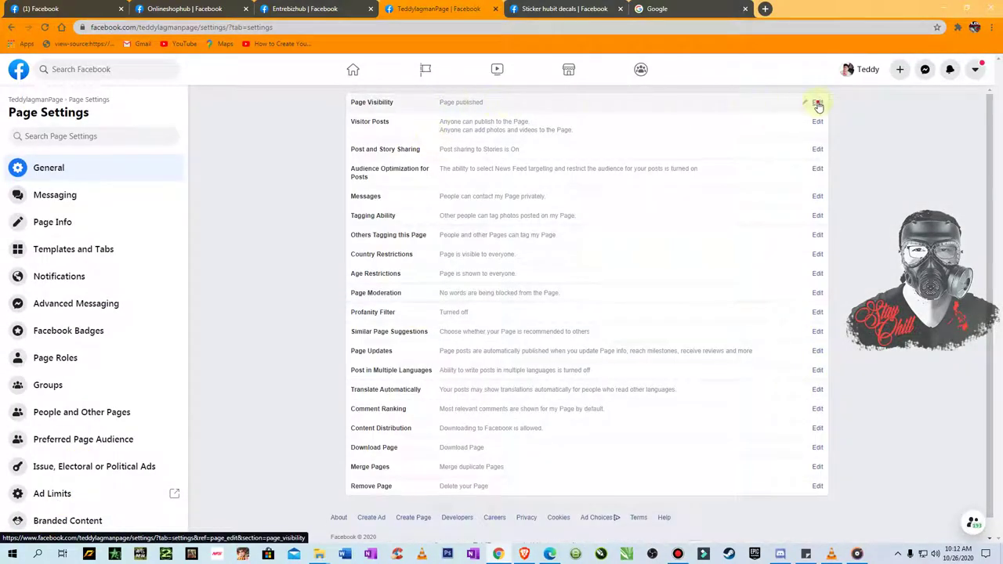
left_click(817, 105)
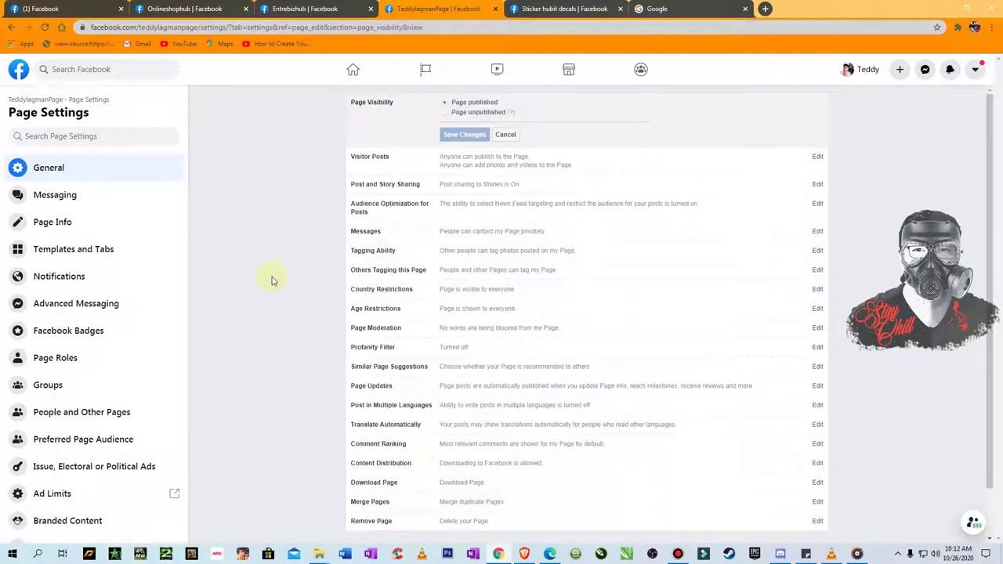
left_click(59, 281)
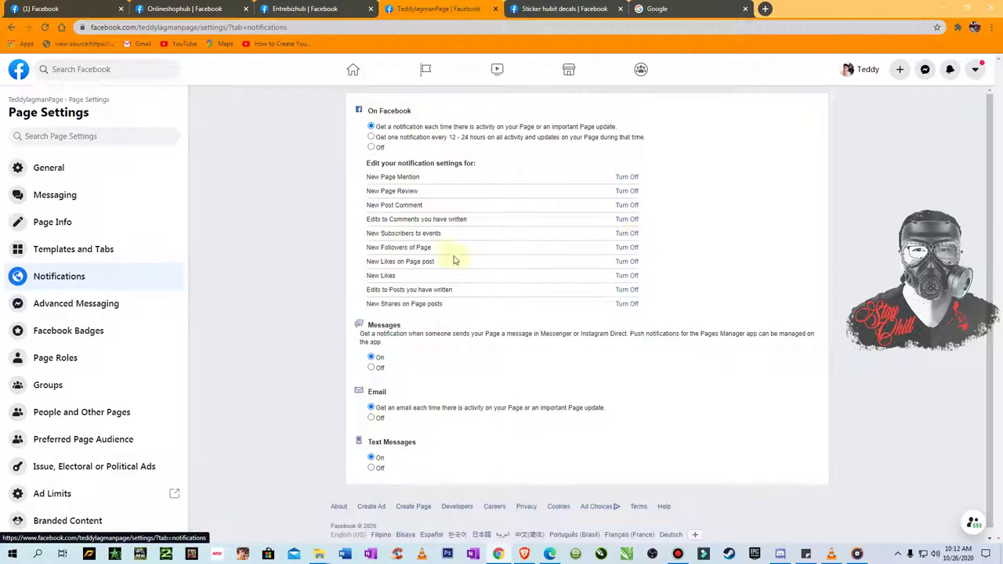
Turn off the New Followers, New Likes on Page post and New Subscribers to events alerts
left_click(633, 249)
left_click(631, 261)
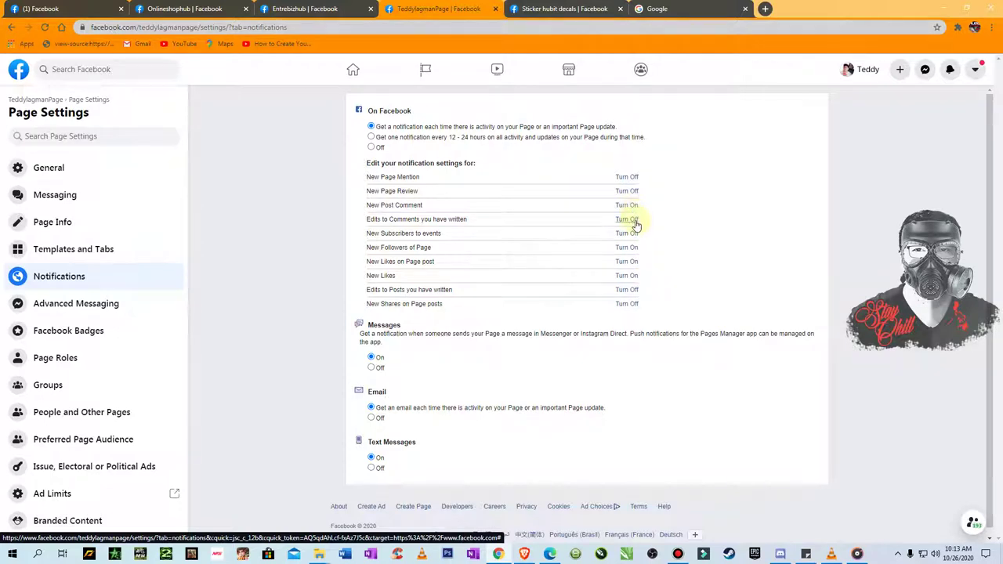
left_click(639, 238)
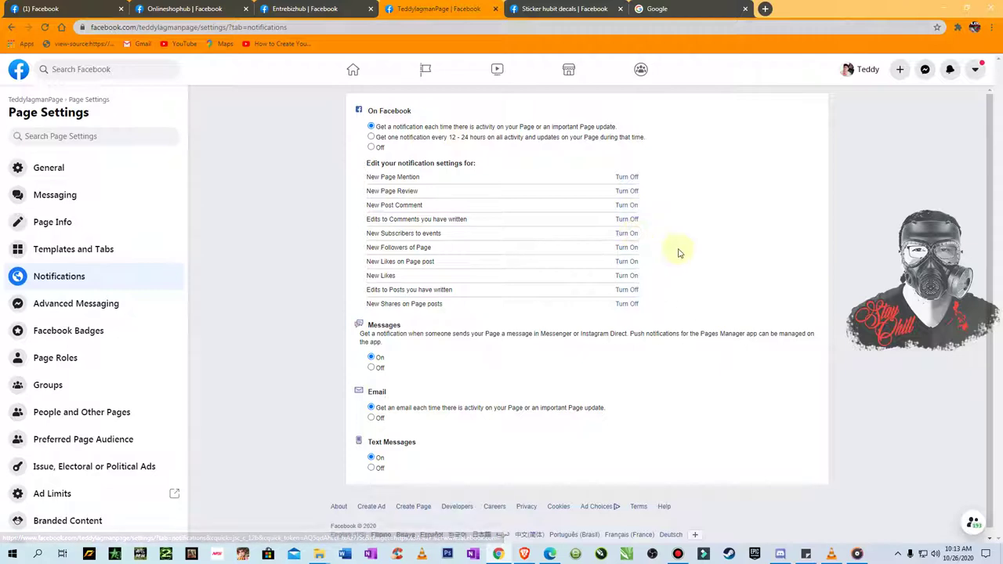
Go to Templates and Tabs and list the templates available to replace the current Standard template
left_click(97, 257)
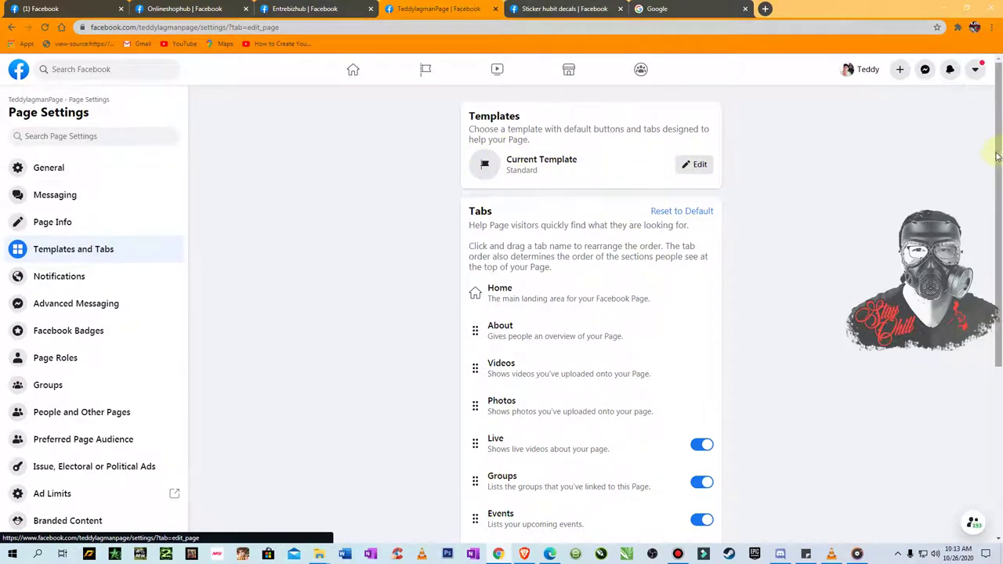
left_click_drag(998, 156, 998, 345)
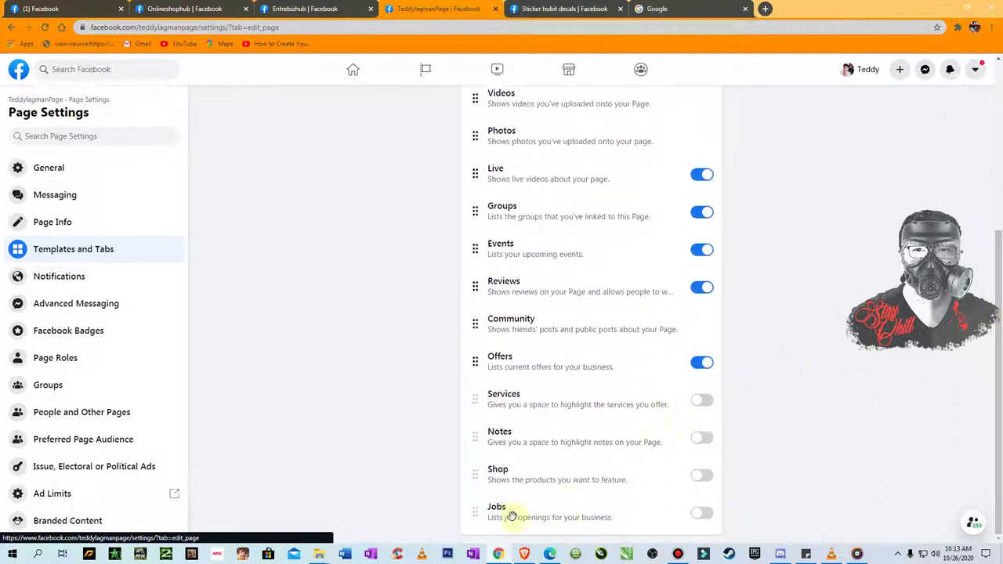
scroll(973, 430, "up", 4)
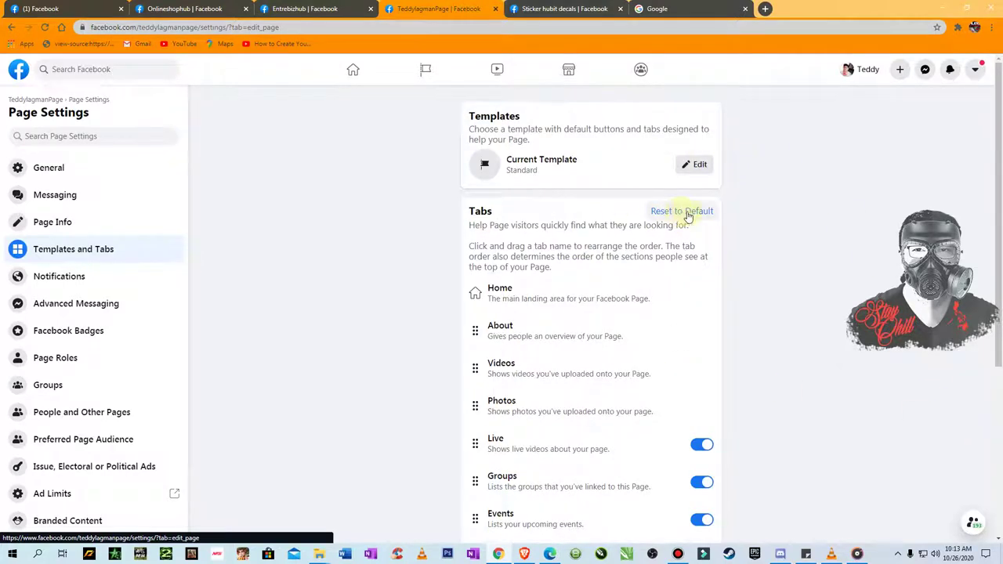
left_click(695, 164)
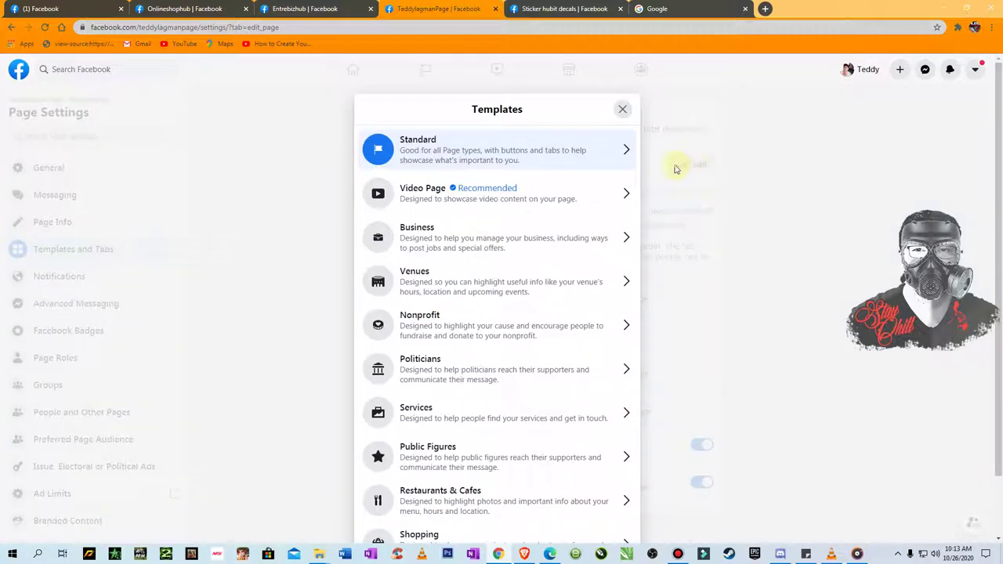
Review the Standard template's details, then reopen the template list
left_click(626, 150)
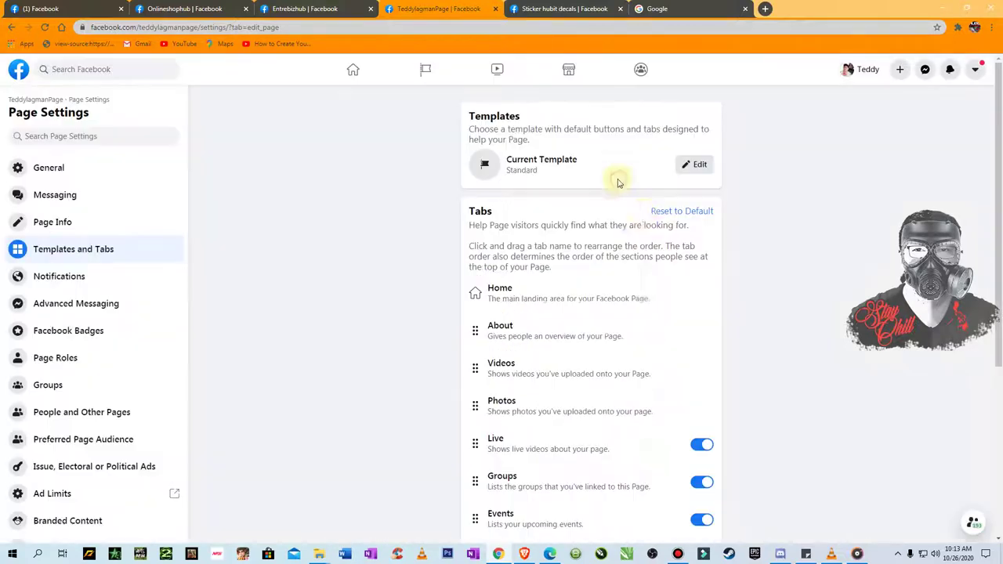
left_click(620, 178)
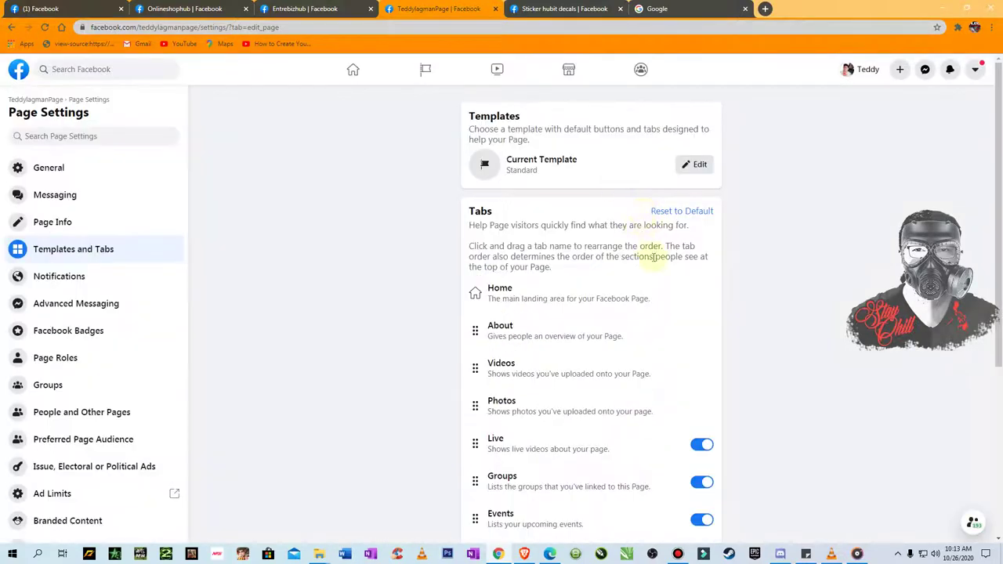
left_click(697, 165)
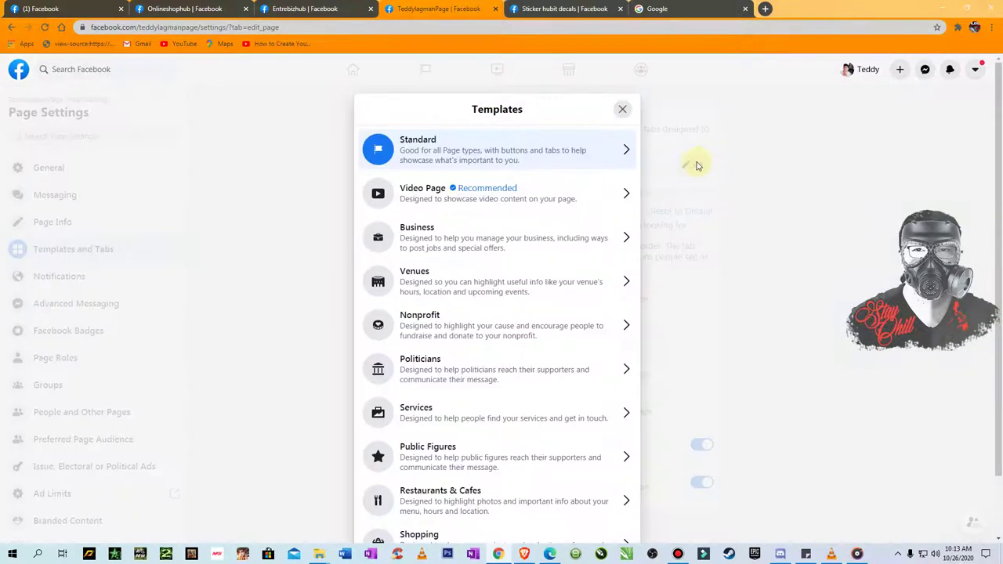
scroll(555, 384, "down", 2)
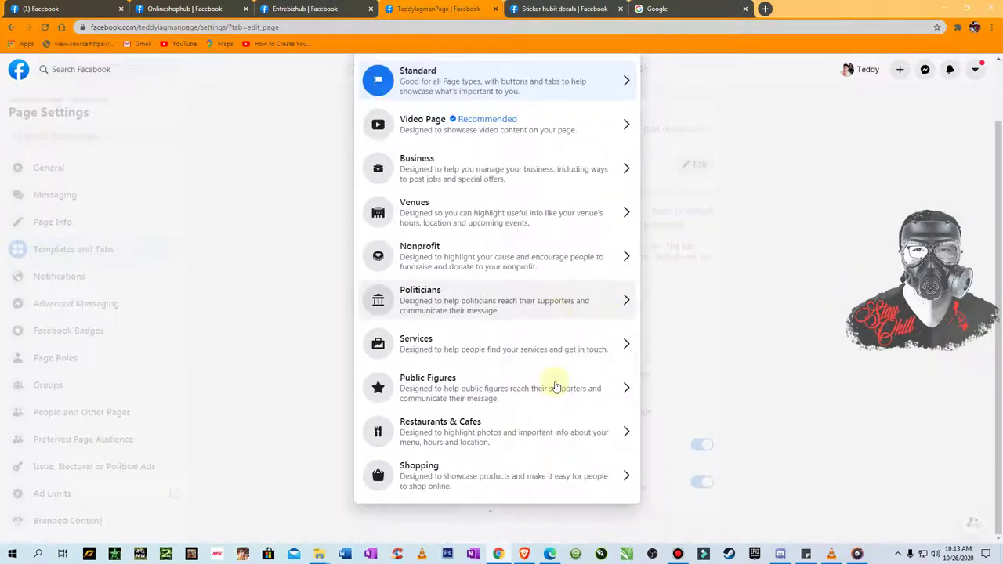
Inspect the Public Figures template's buttons and apply it to TeddylagmanPage
left_click(619, 387)
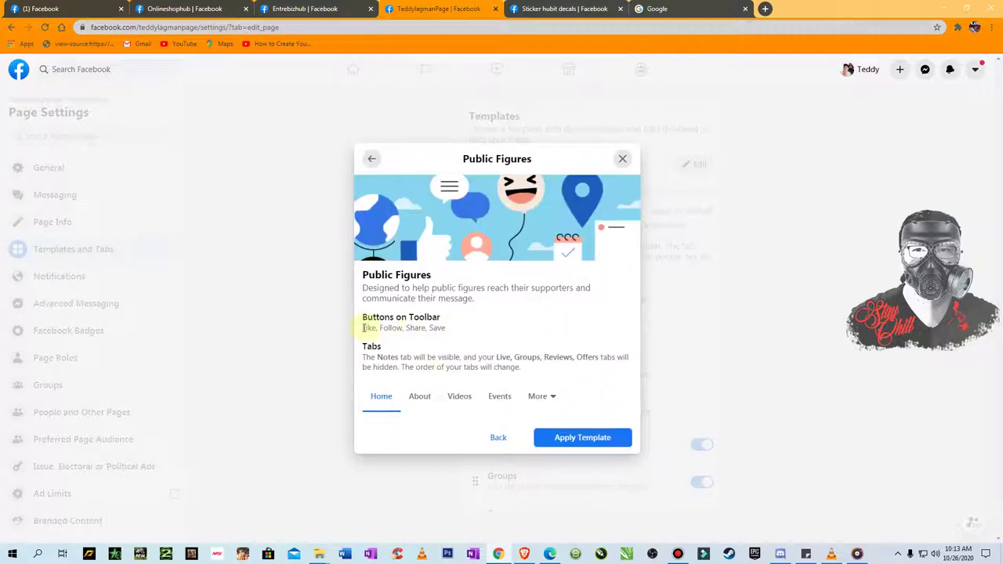
left_click_drag(363, 327, 424, 328)
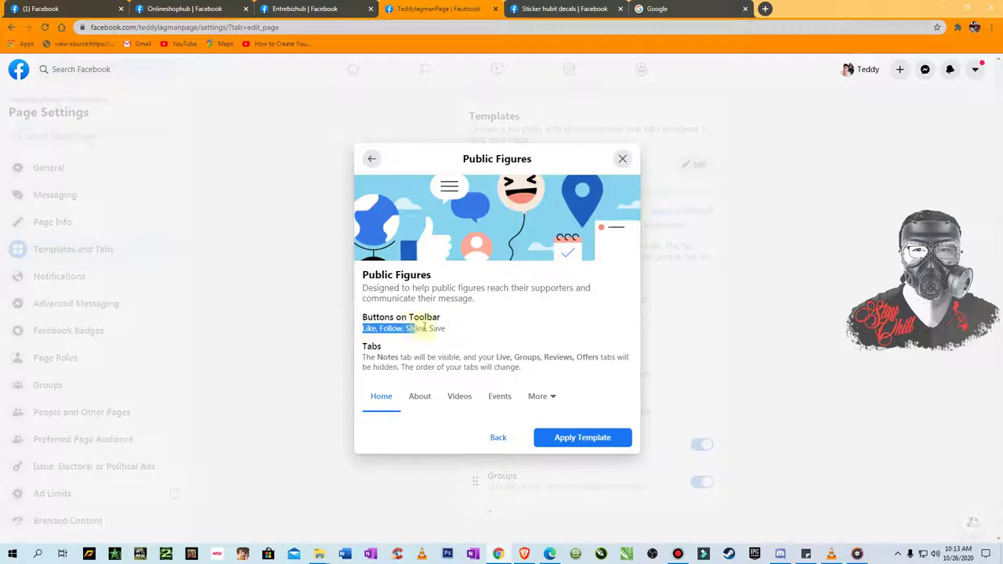
left_click(465, 335)
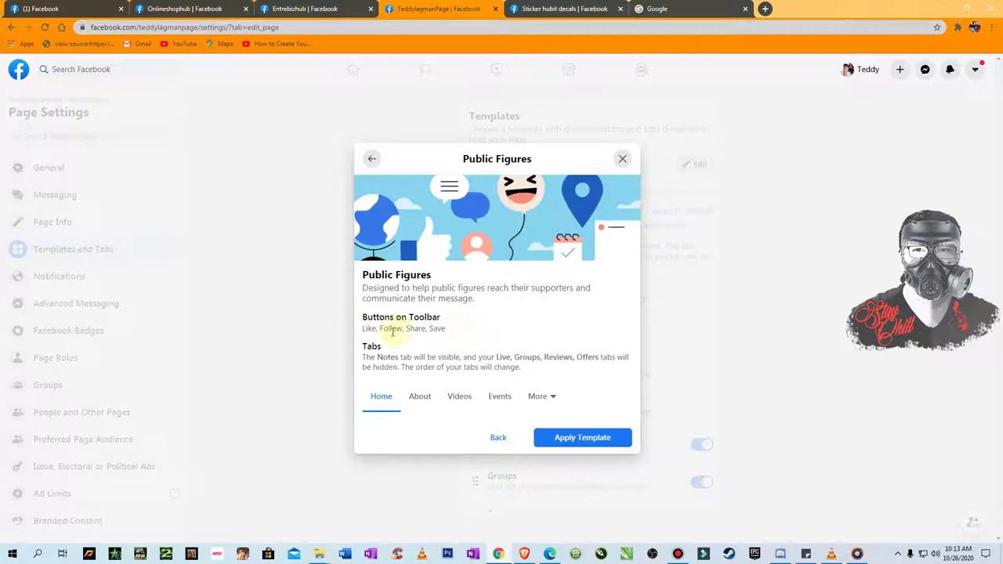
left_click_drag(362, 332, 451, 333)
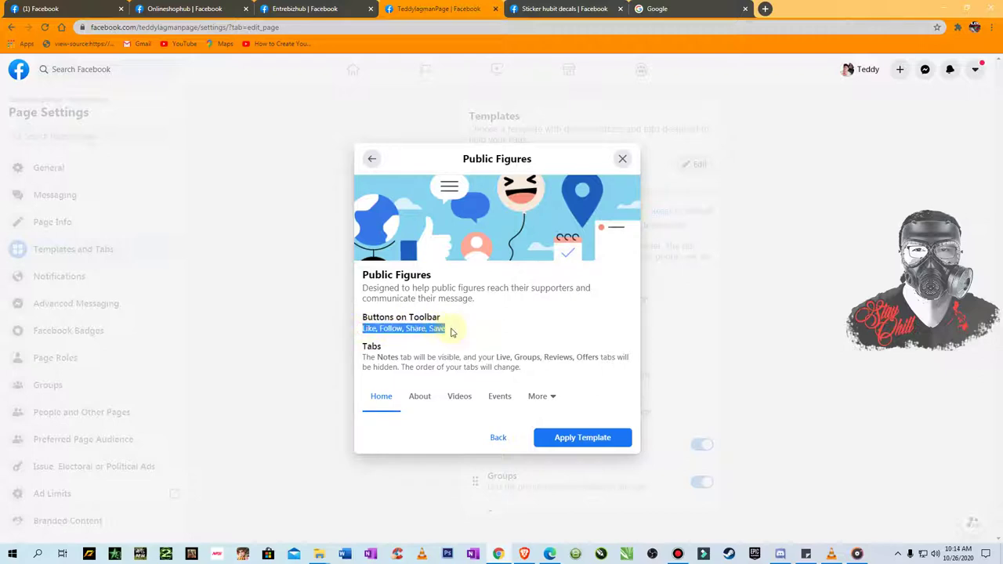
left_click(583, 439)
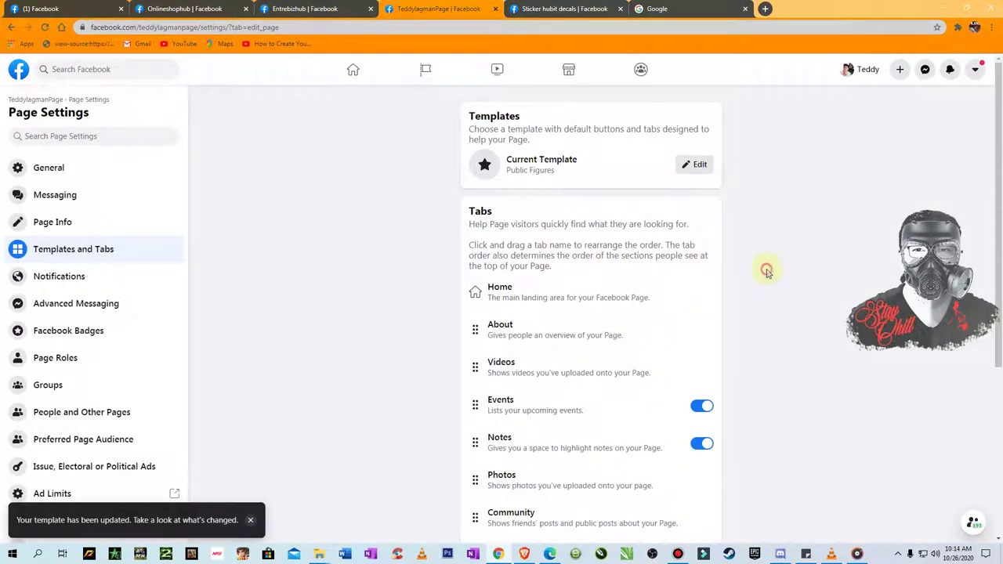
Preview TeddylagmanPage as a visitor, then return to its admin view
left_click(29, 100)
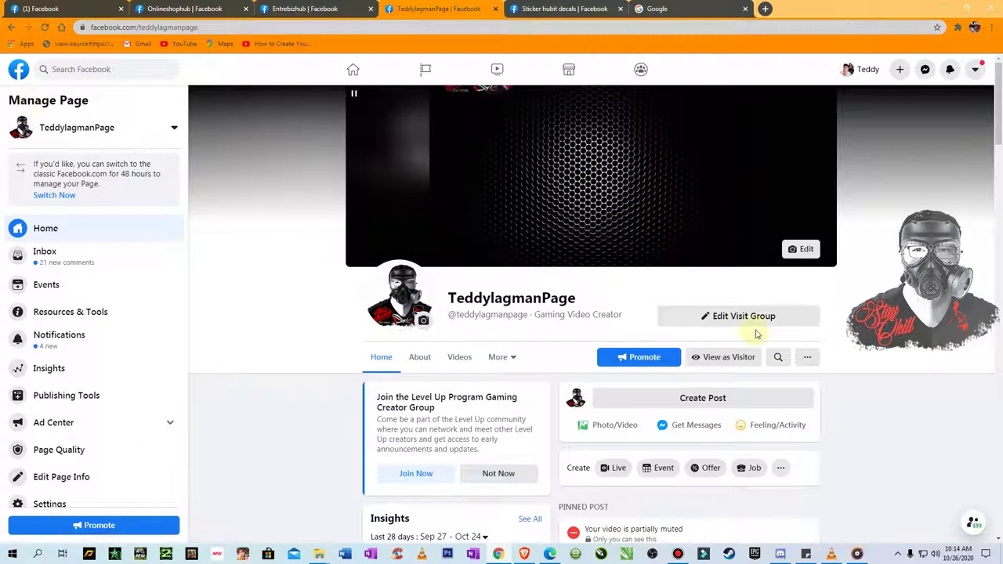
left_click(733, 359)
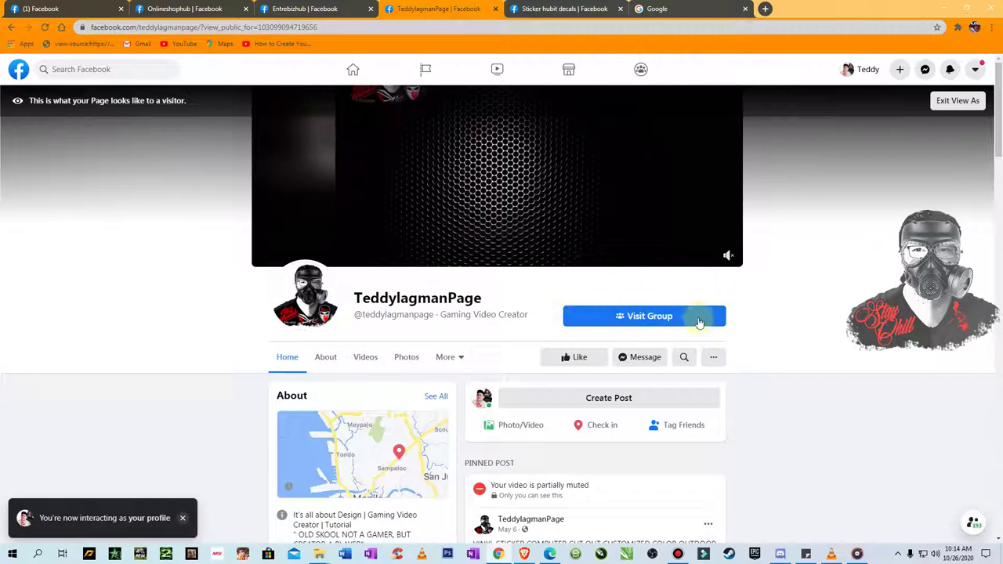
right_click(11, 31)
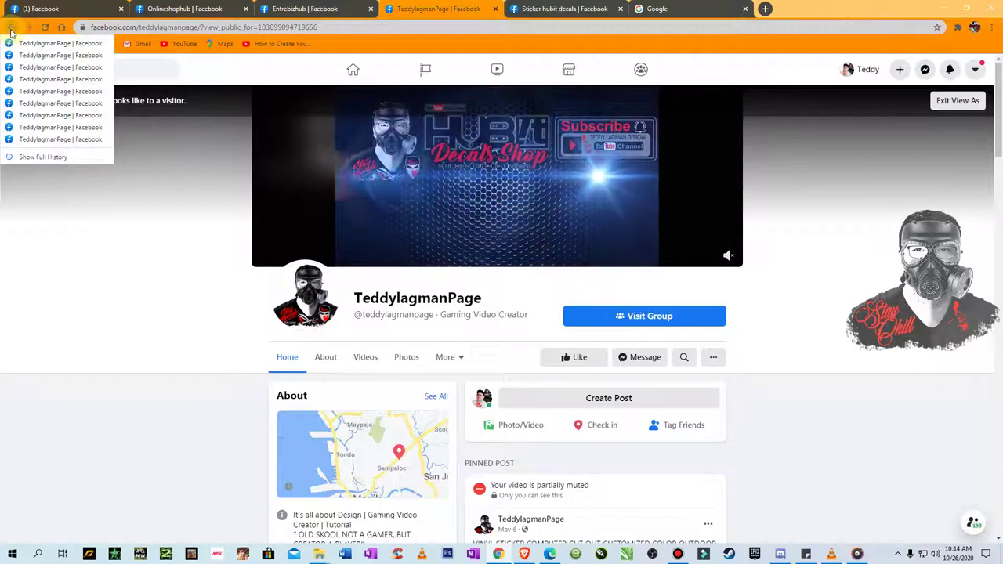
left_click(61, 43)
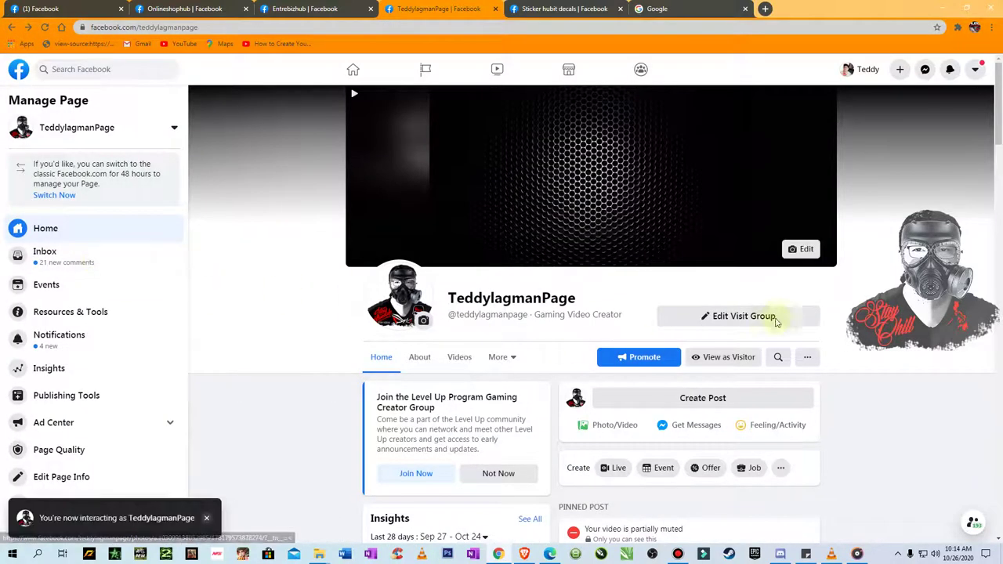
Check TeddylagmanPage's notifications and go back to the page home
scroll(201, 347, "down", 2)
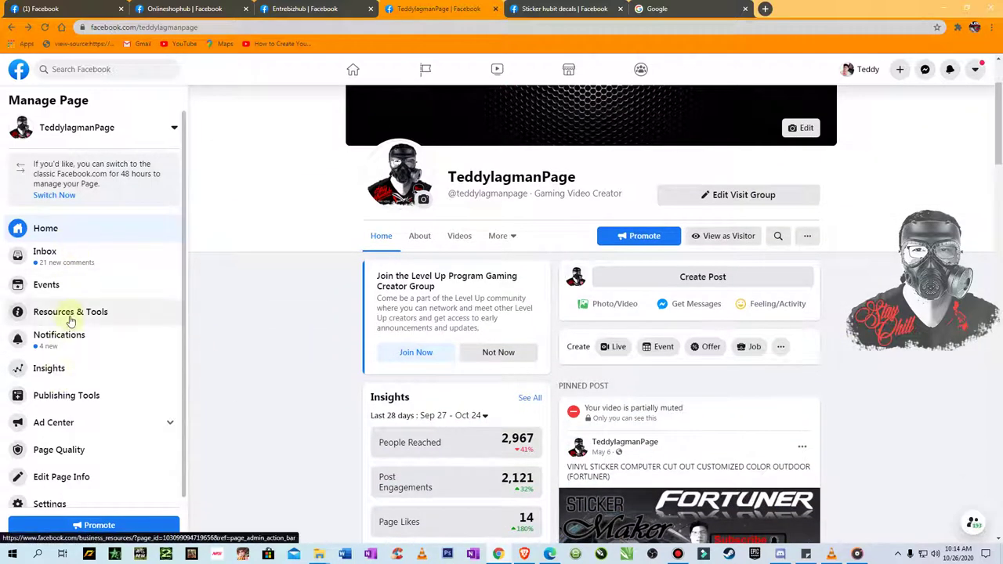
left_click(67, 336)
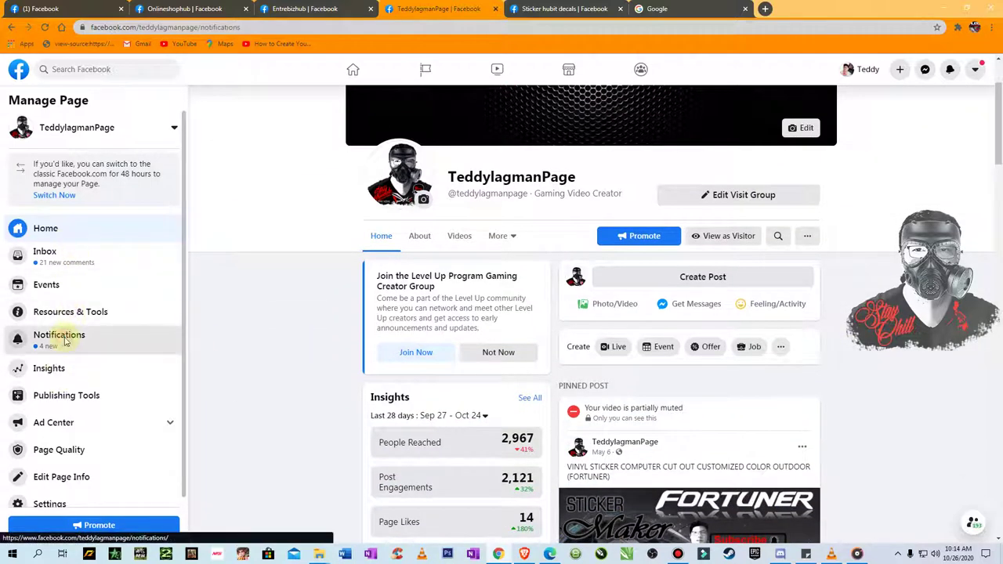
left_click(11, 27)
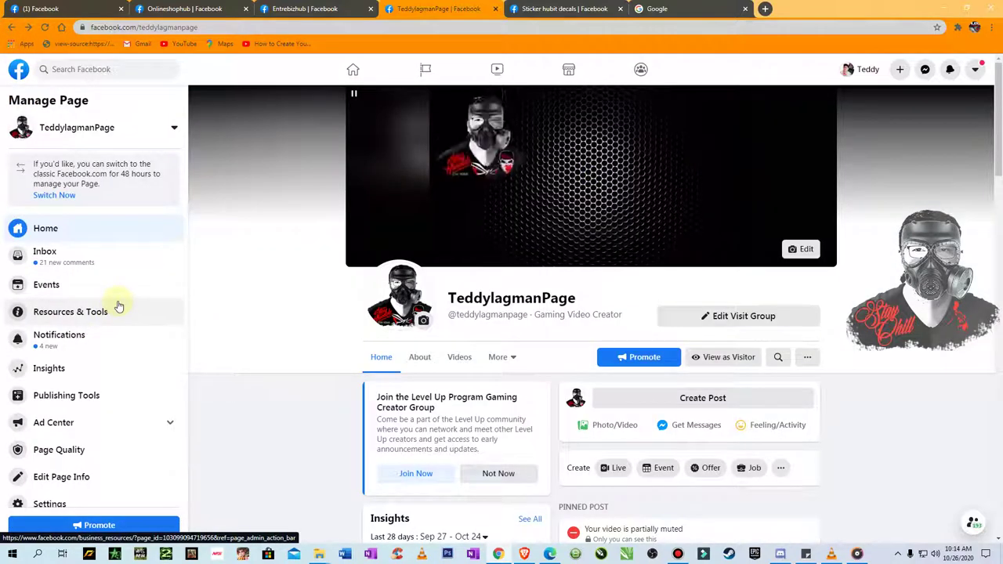
In Settings > Templates and Tabs, apply the Video Page template to TeddylagmanPage
left_click(58, 504)
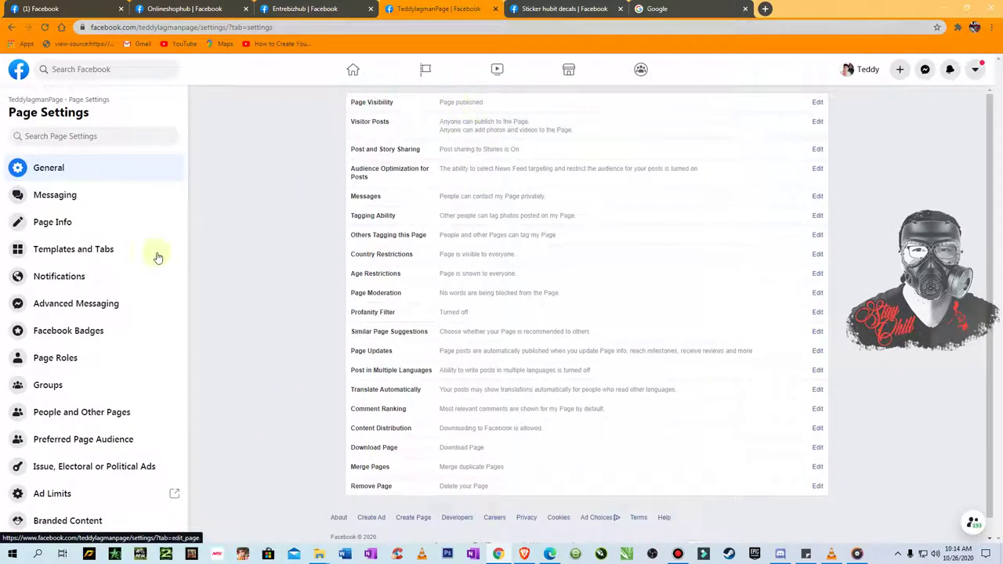
left_click(65, 278)
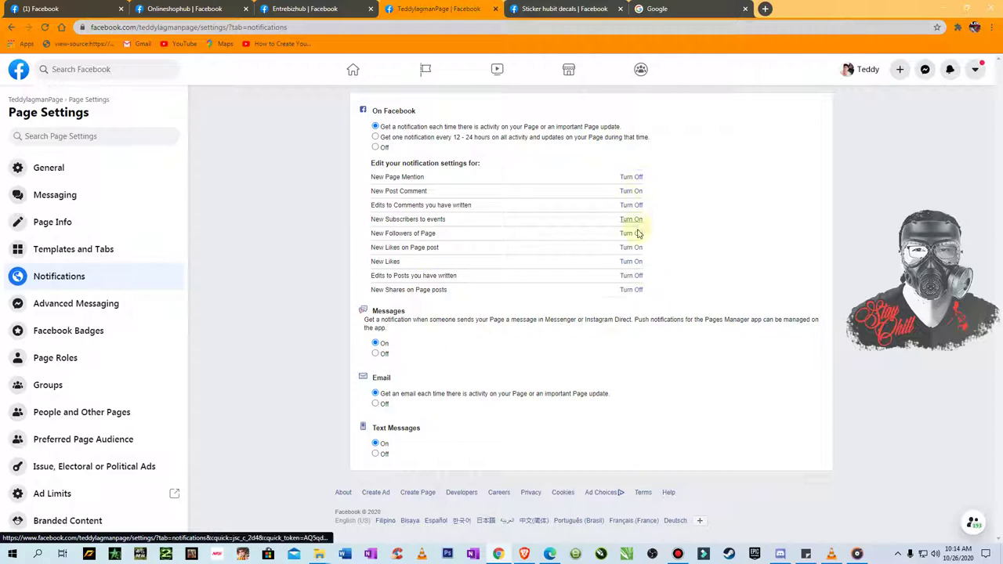
left_click(98, 255)
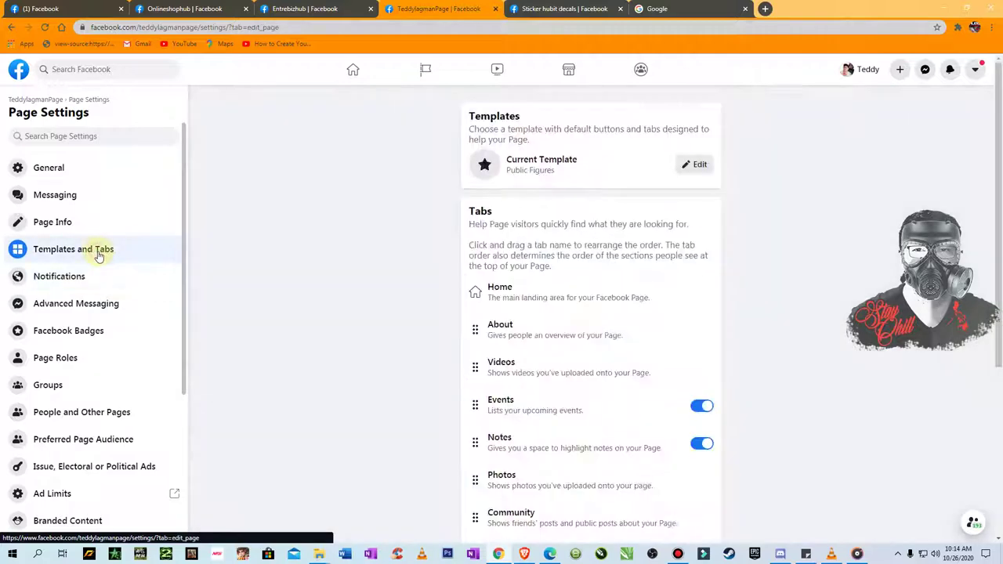
left_click(698, 166)
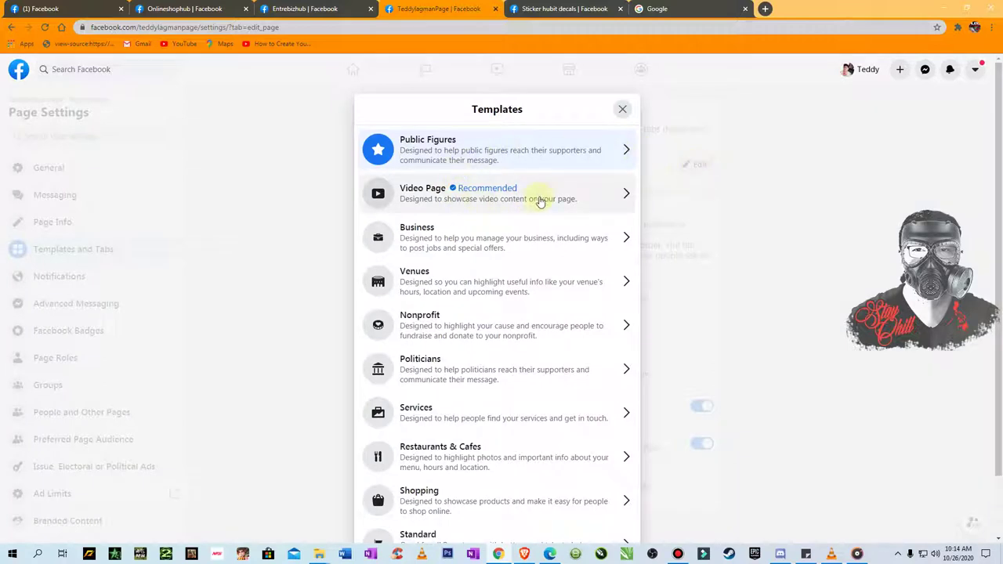
left_click(627, 194)
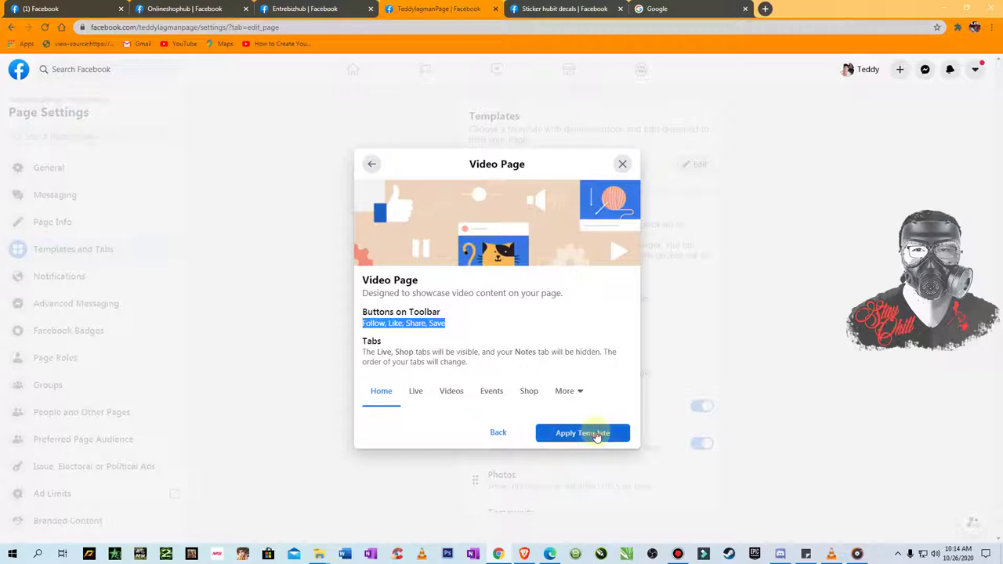
left_click(596, 436)
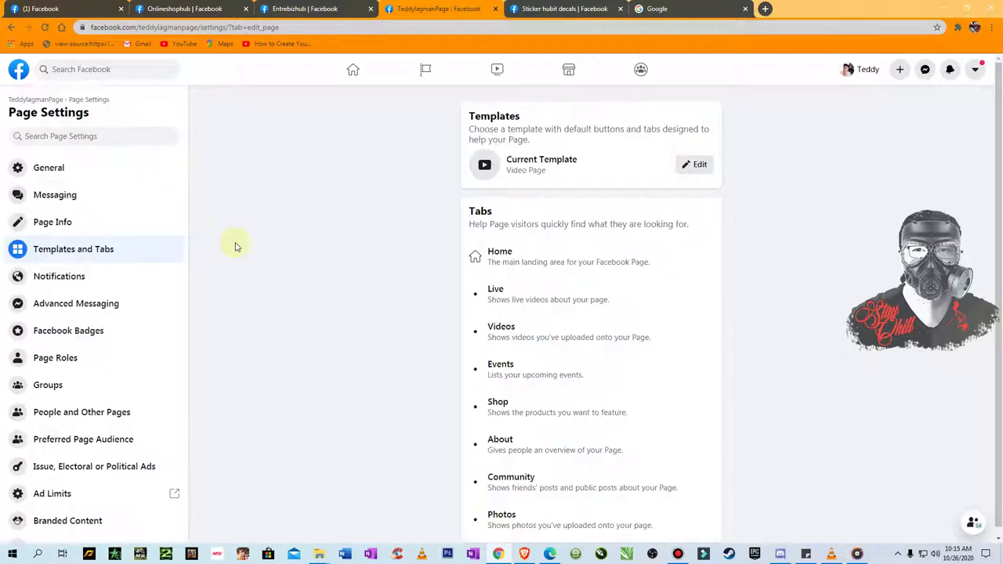
Preview TeddylagmanPage's Video Page layout as a visitor, then move through the tabs to Sticker hubit decals
left_click(43, 102)
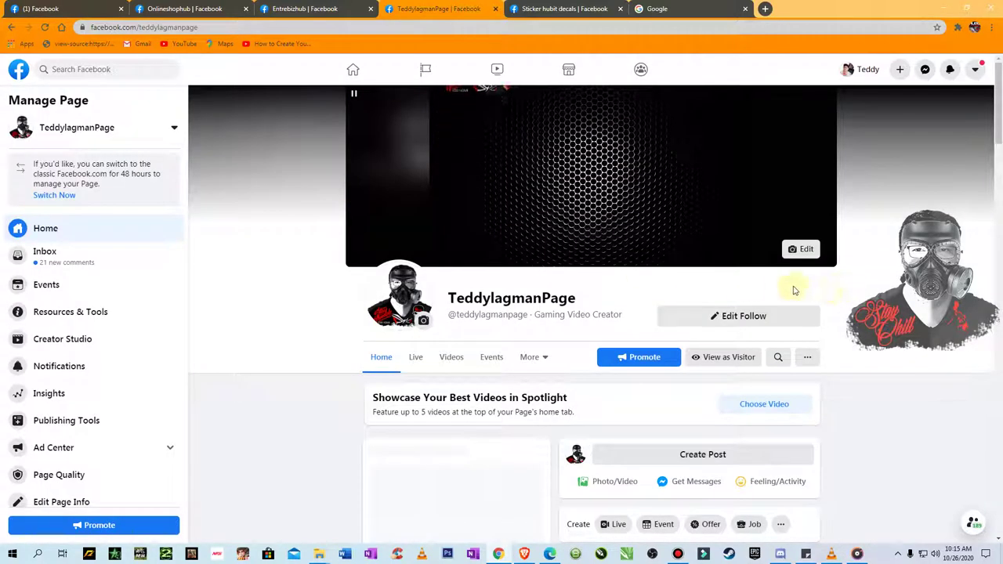
left_click(724, 357)
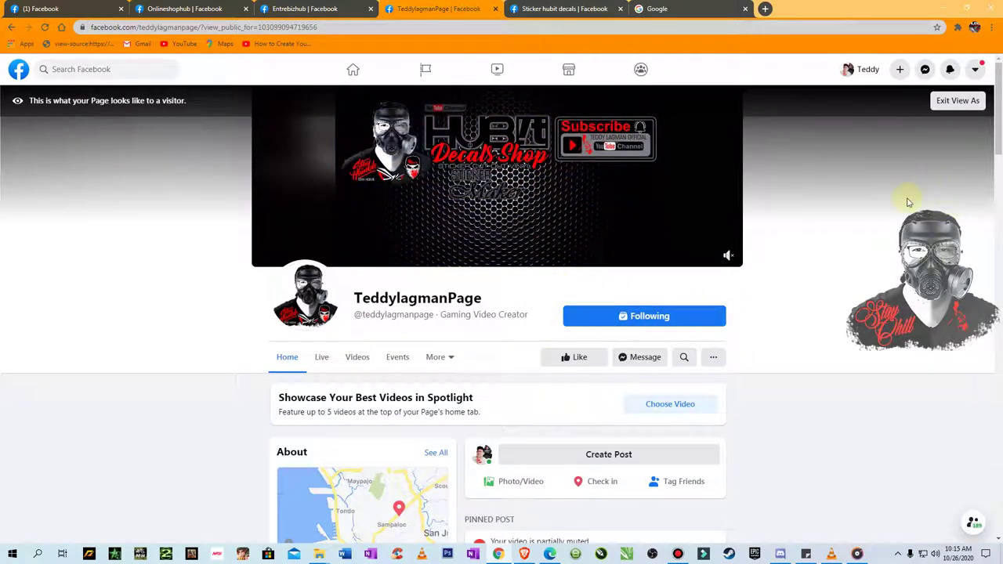
left_click(185, 9)
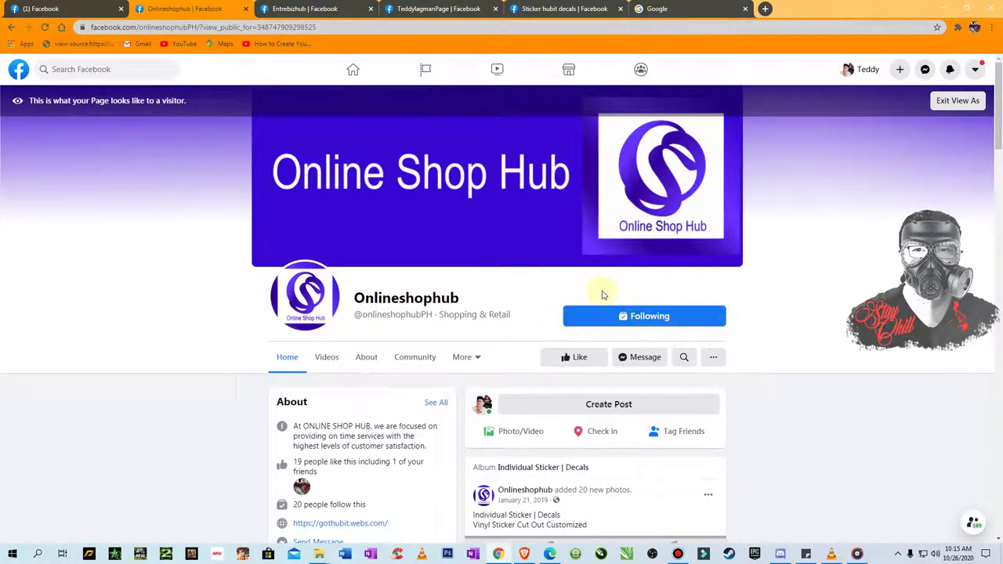
left_click(309, 11)
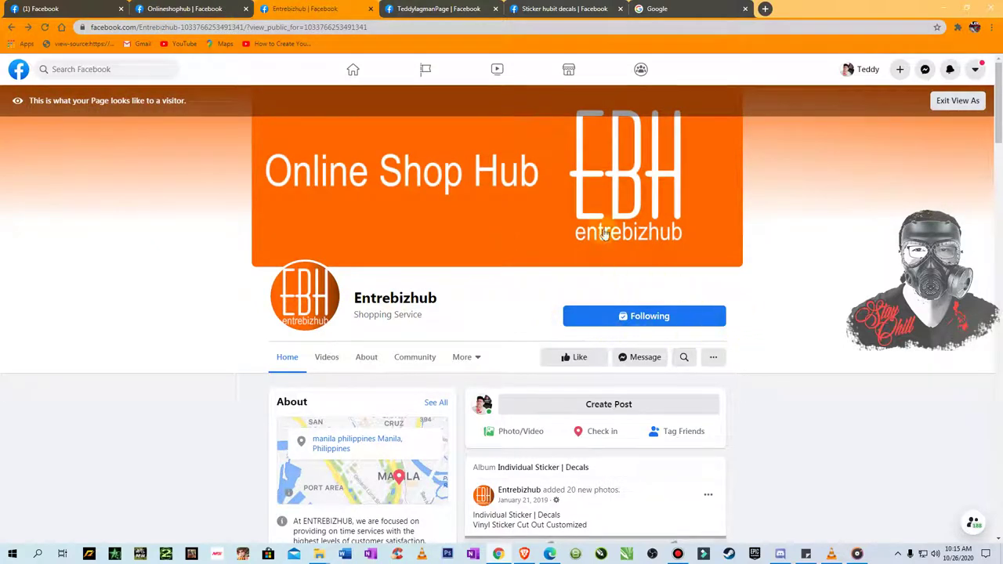
left_click(445, 9)
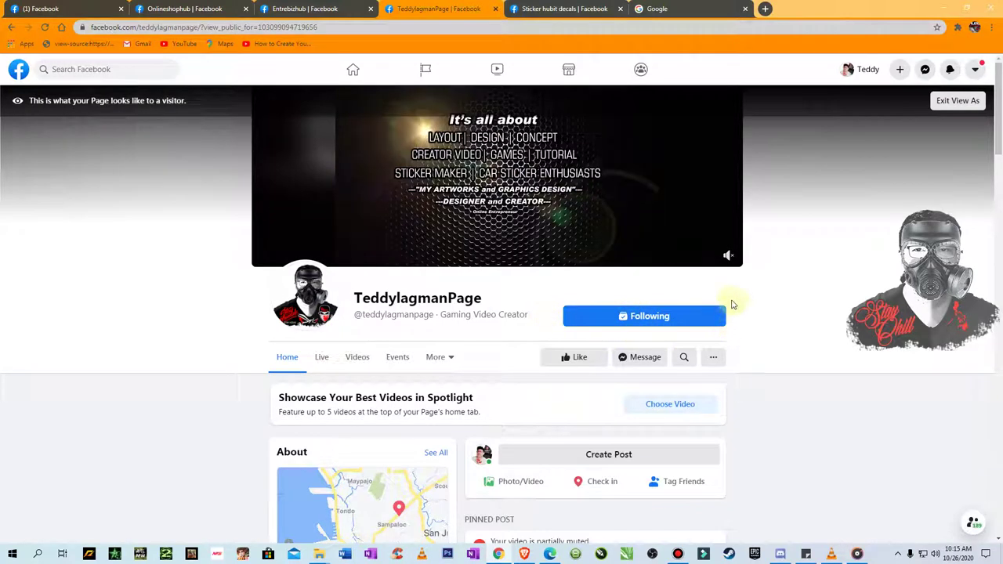
left_click(558, 9)
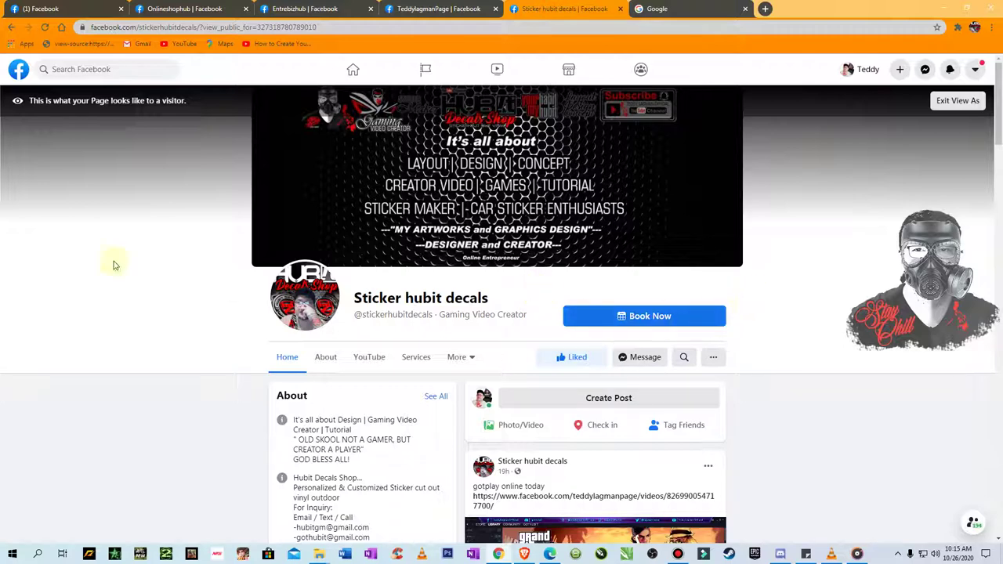
Switch Sticker hubit decals between its admin view and visitor preview, ending in admin view
left_click(21, 69)
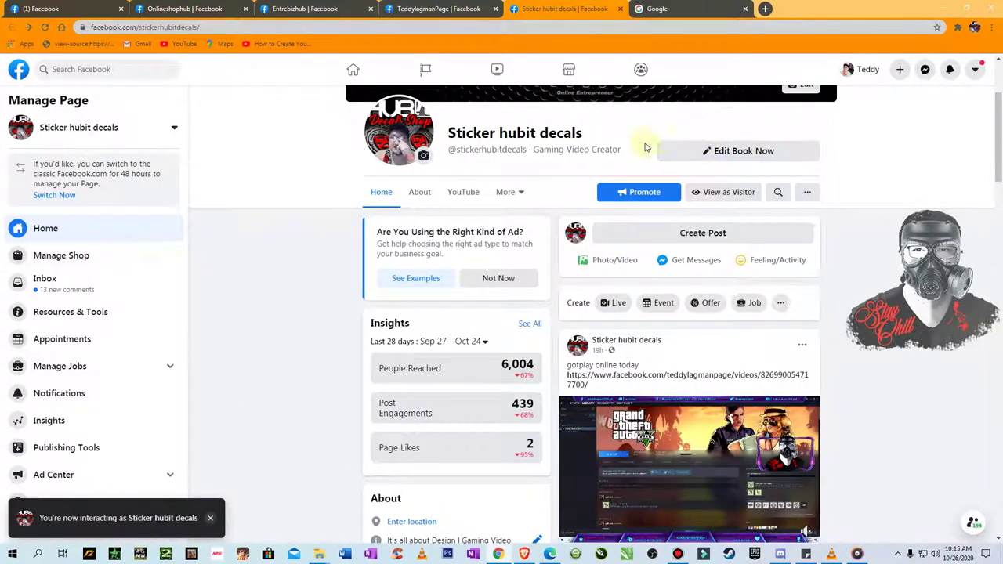
left_click(723, 192)
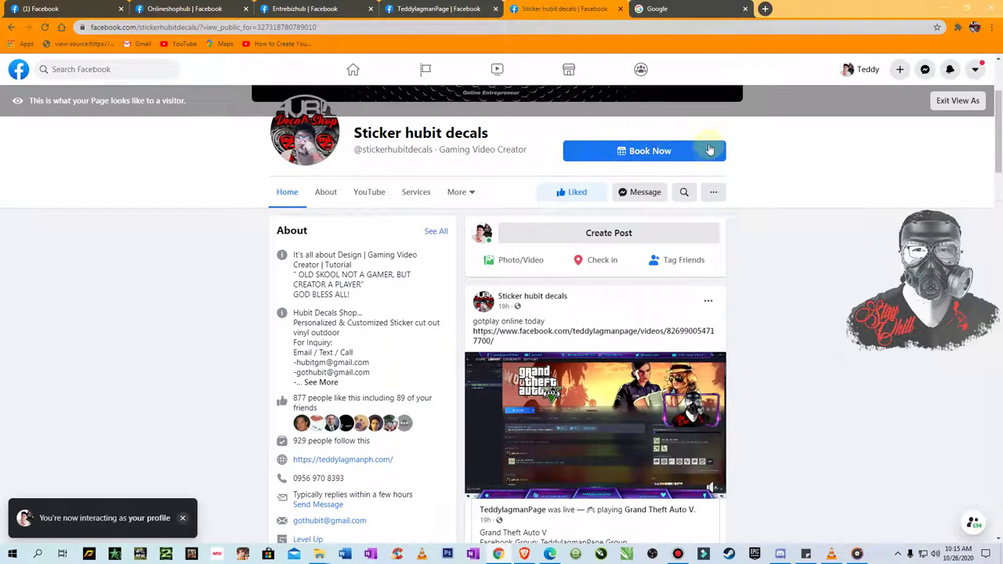
left_click(9, 28)
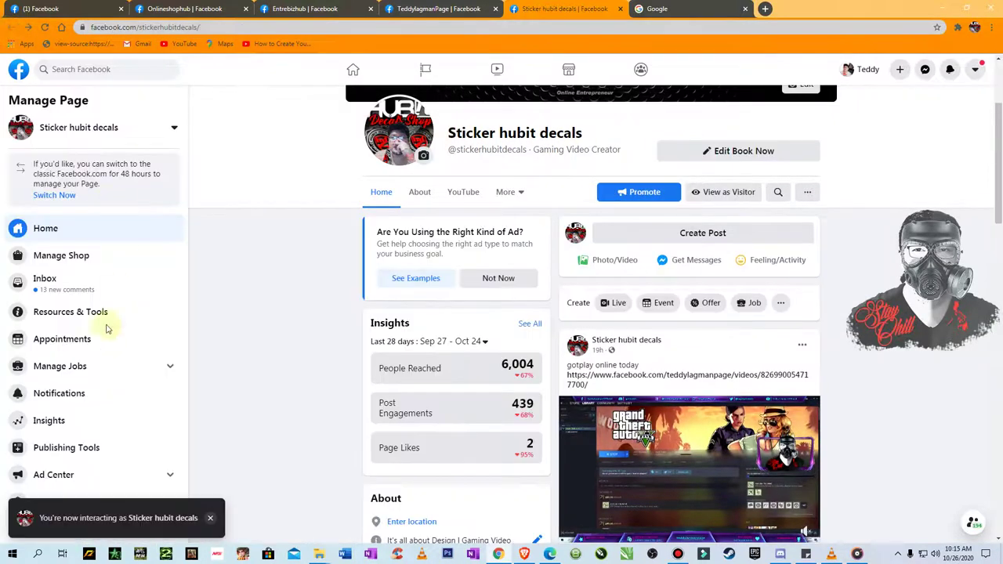
scroll(170, 318, "down", 2)
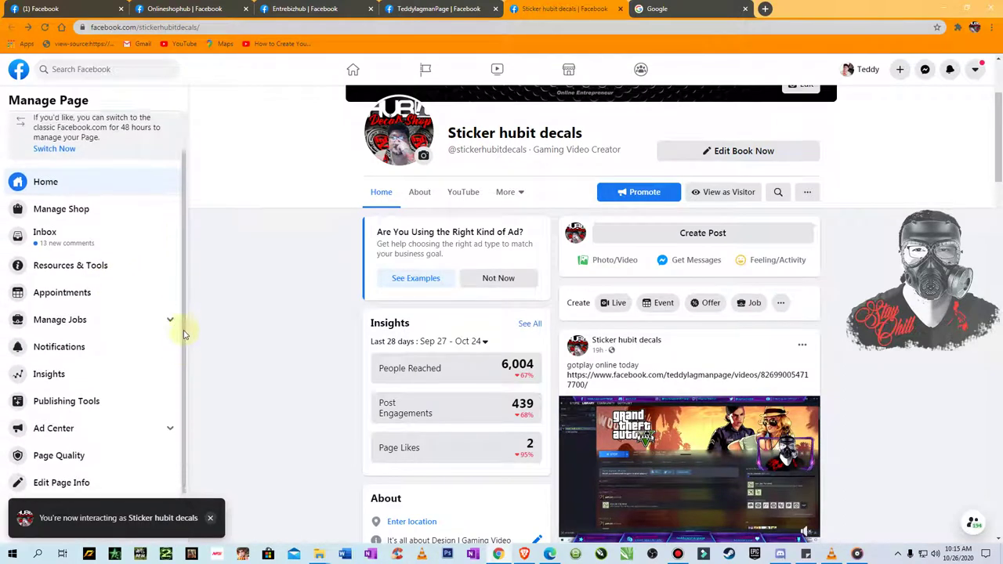
Open Sticker hubit decals' Settings, leave Page Visibility unchanged, and show Notifications
left_click(54, 494)
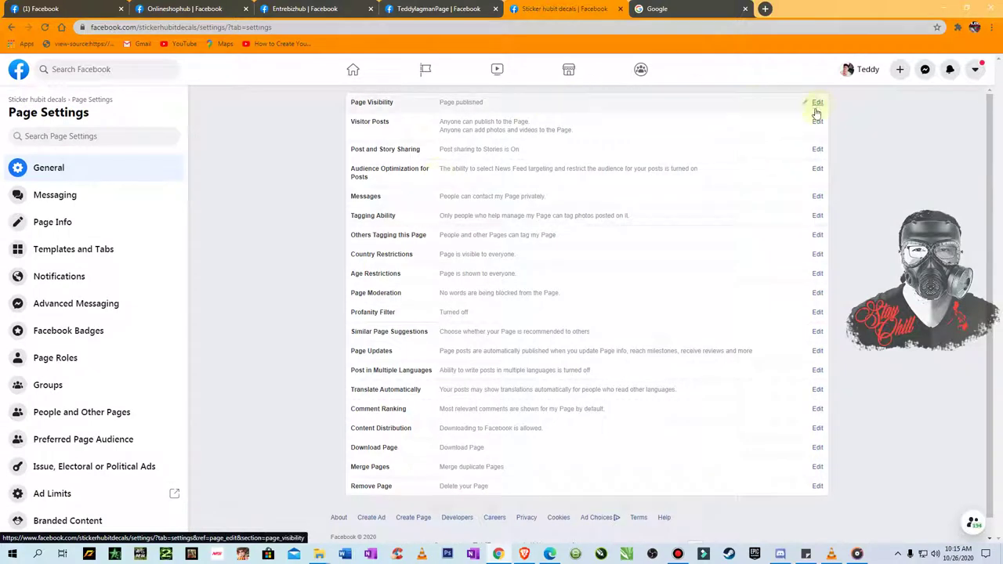
left_click(819, 105)
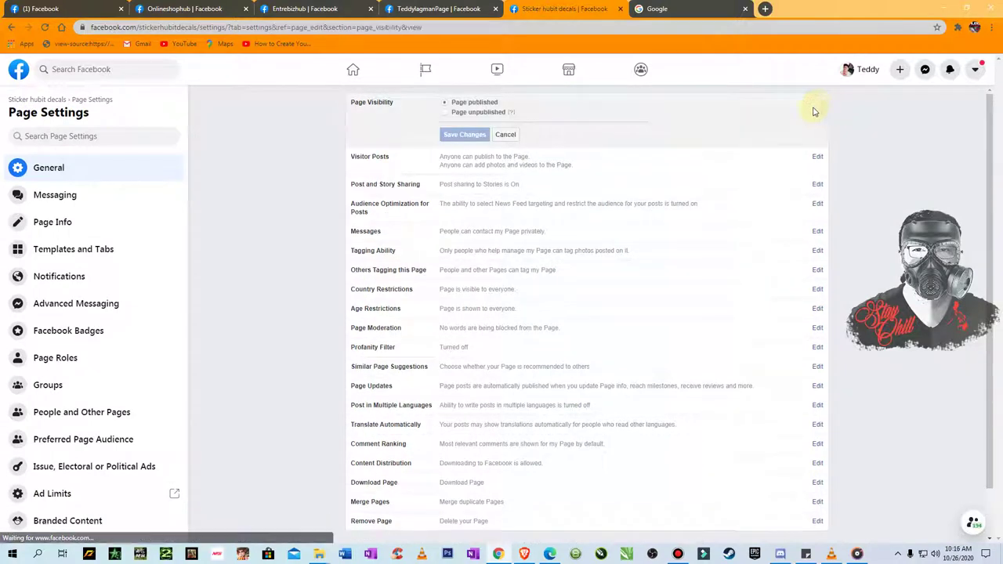
left_click(505, 135)
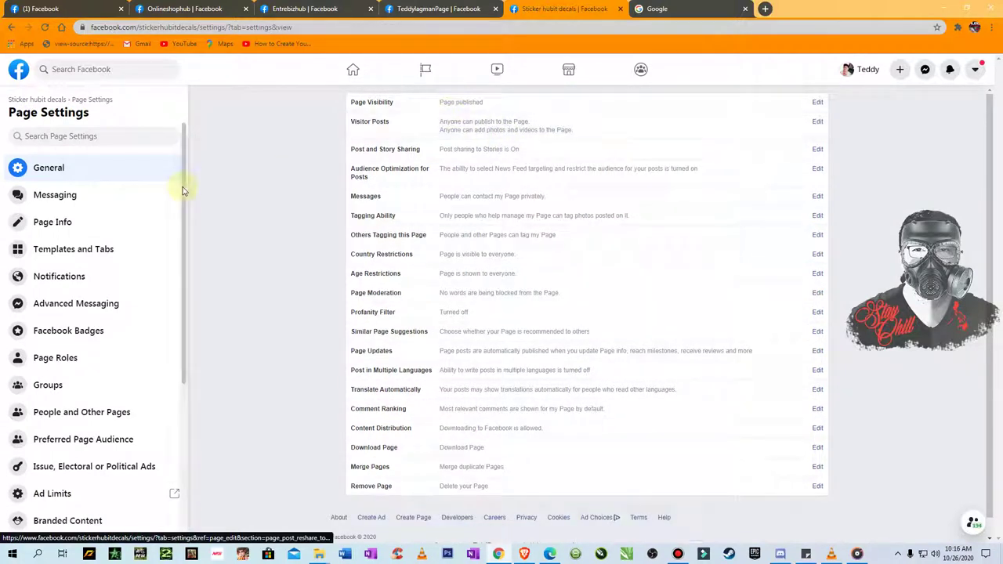
left_click(70, 280)
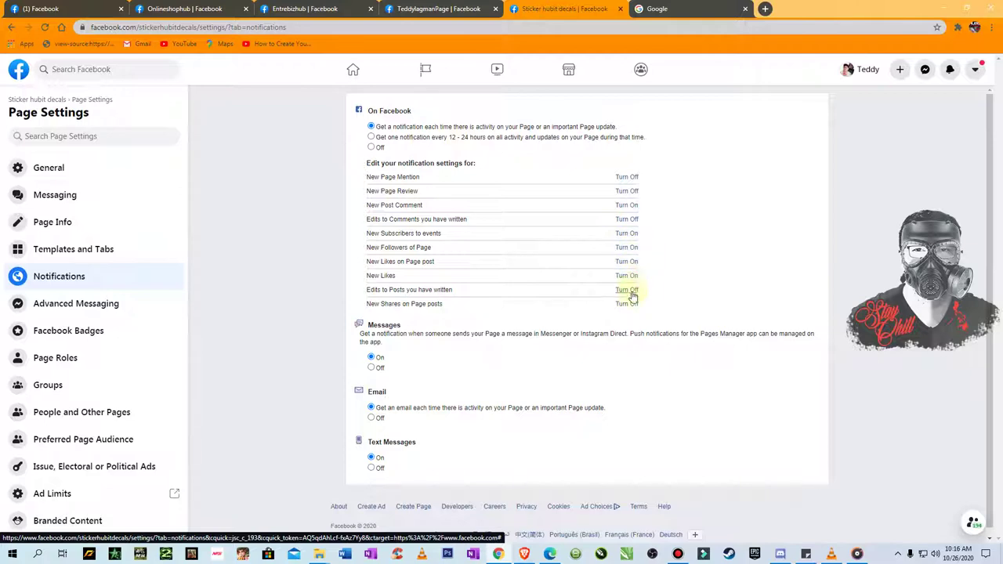
In Templates and Tabs, select Video Page, check its Follow, Like, Share, Save buttons, and apply it
left_click(95, 252)
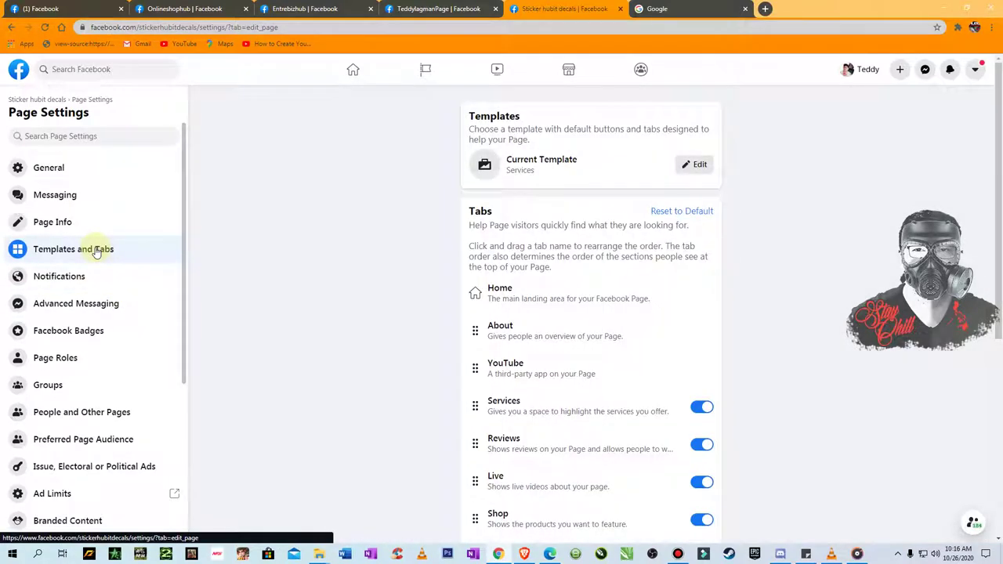
left_click(700, 165)
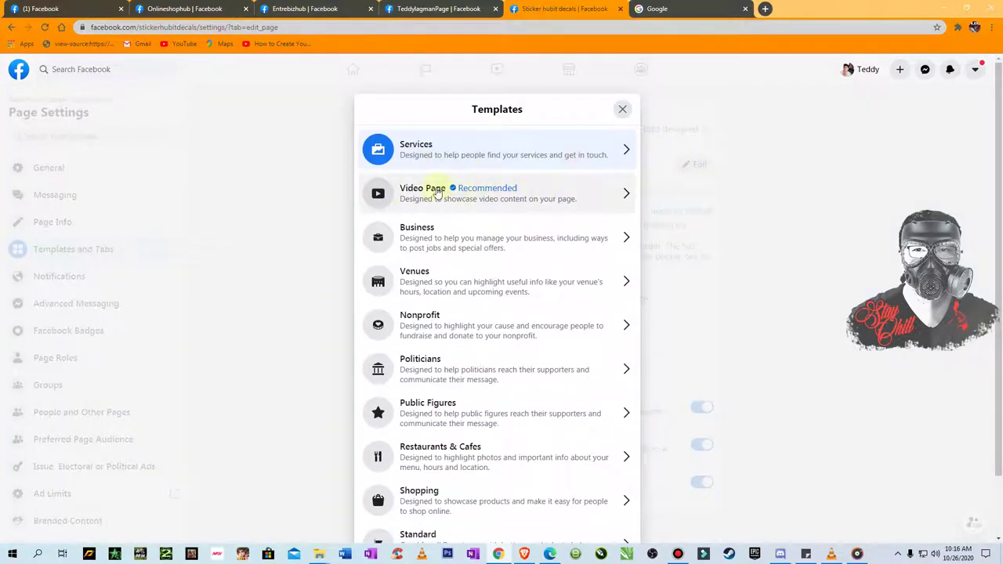
left_click(620, 195)
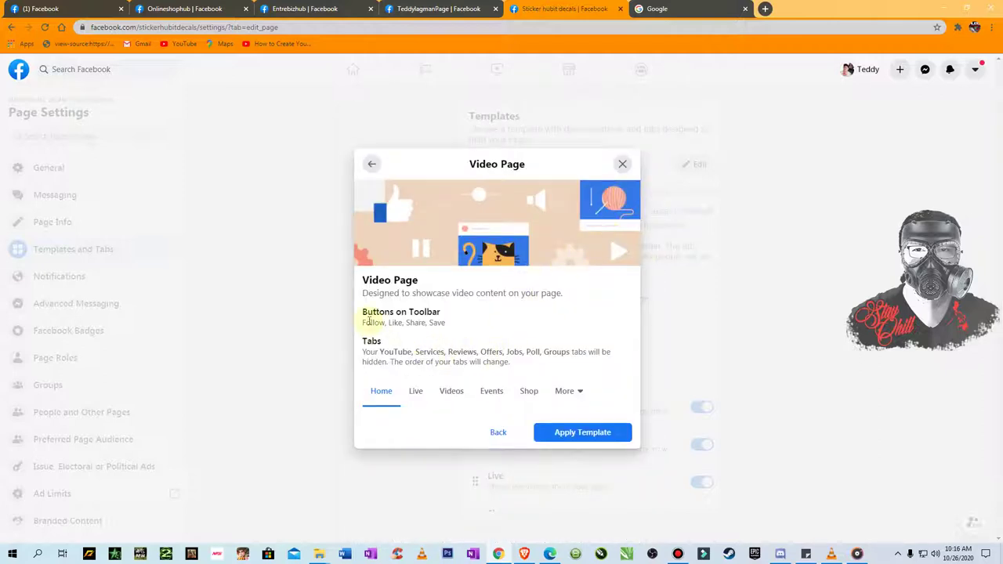
left_click_drag(363, 323, 439, 324)
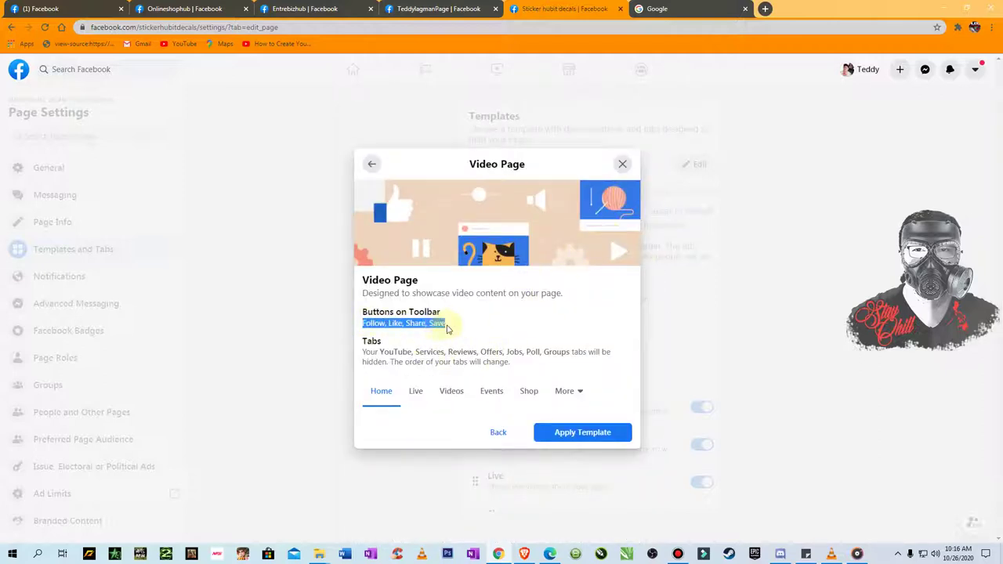
left_click(596, 435)
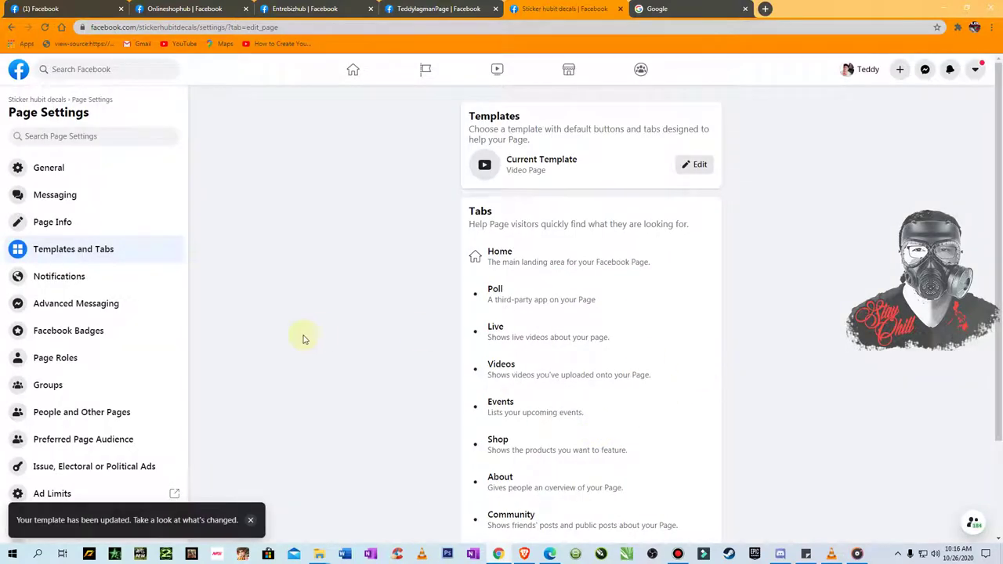
Reload and view Sticker hubit decals as a visitor, showing its new Live, Videos and Events tabs
left_click(45, 29)
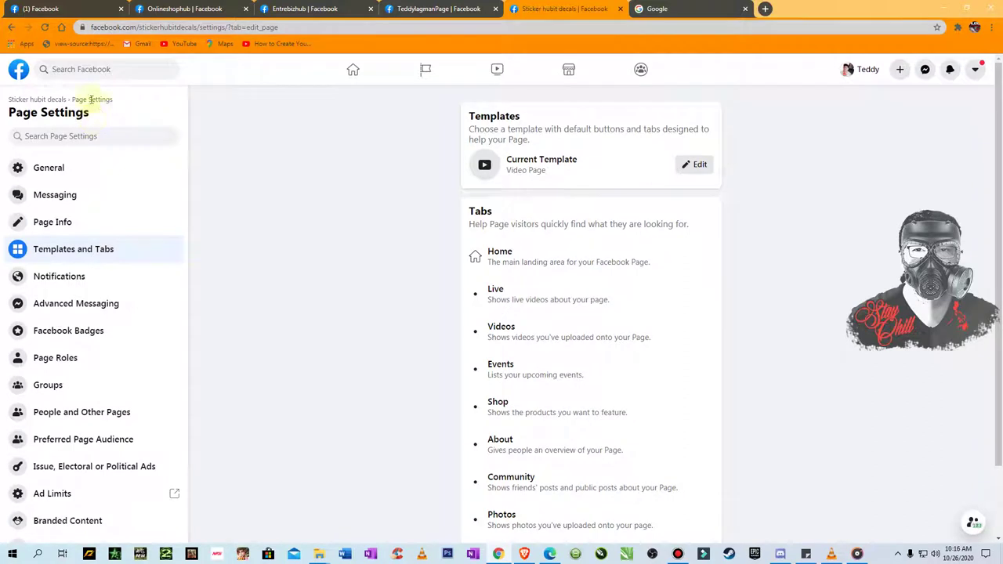
left_click(45, 26)
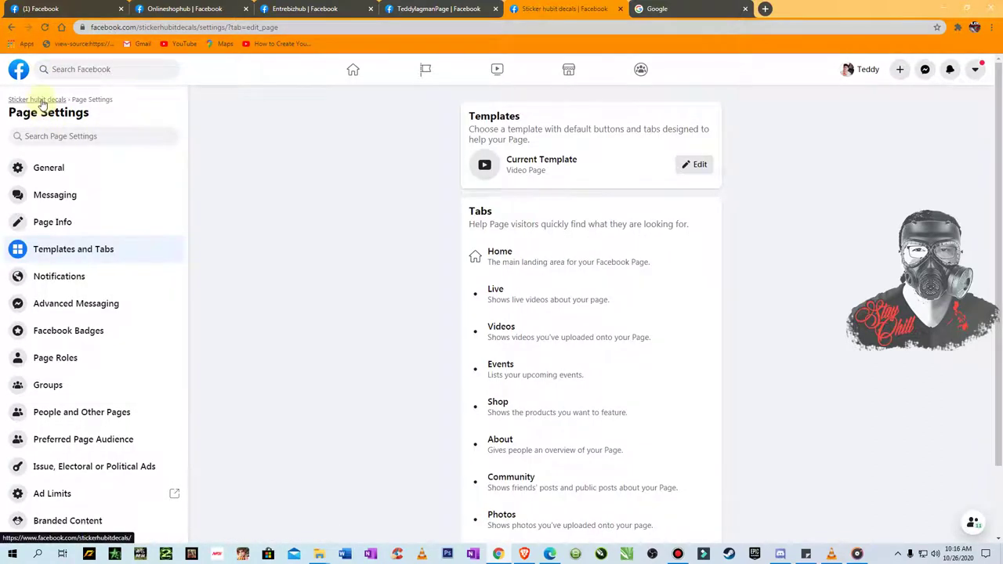
left_click(42, 101)
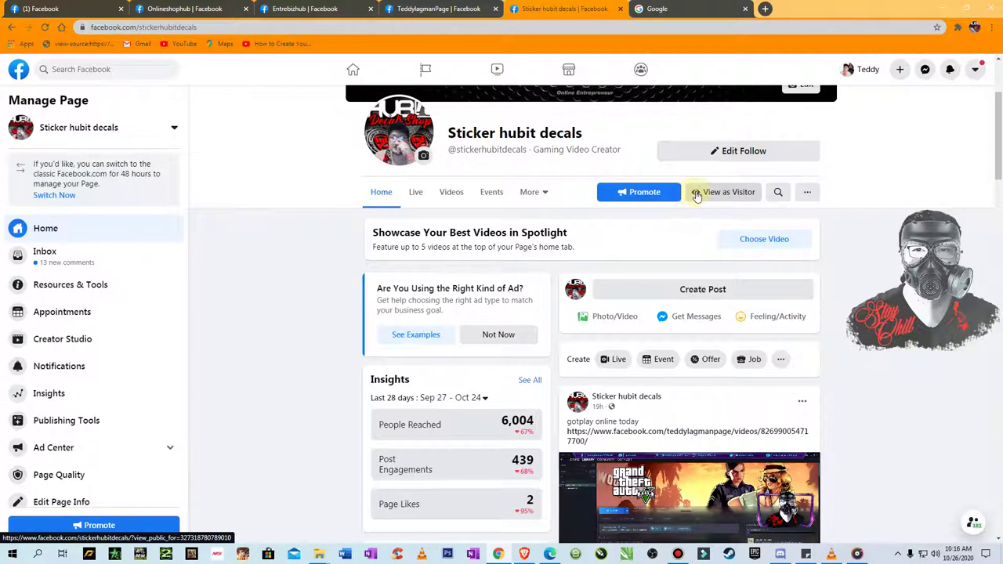
left_click(720, 195)
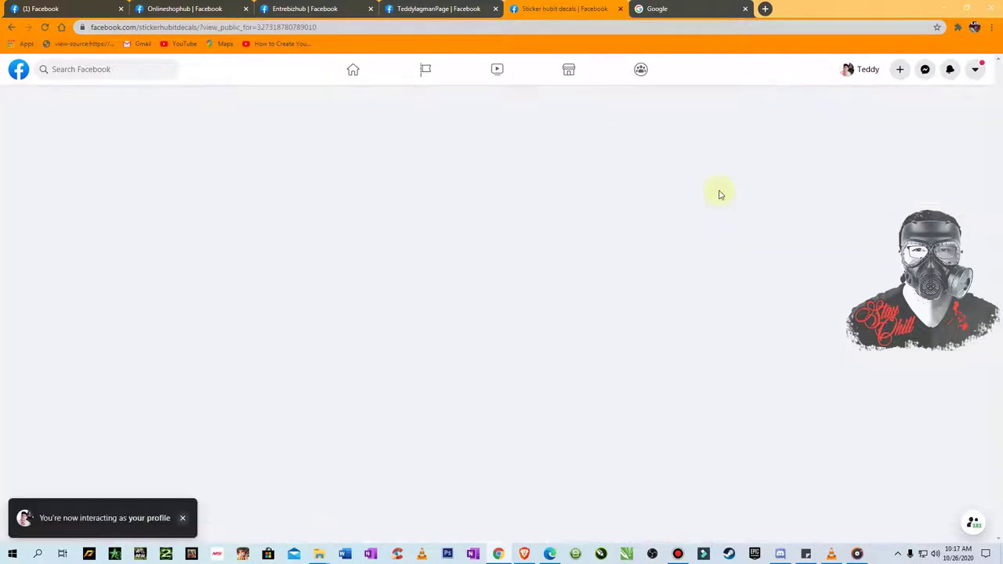
scroll(869, 287, "up", 2)
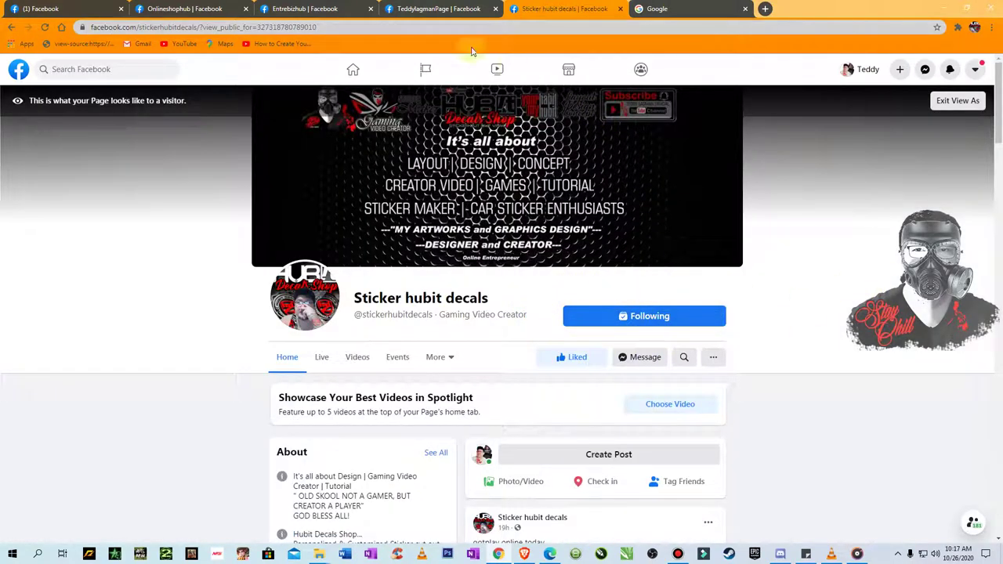
Compare the visitor views of TeddylagmanPage, Entrebizhub, Onlineshophub and Sticker hubit decals, ending on TeddylagmanPage
left_click(444, 9)
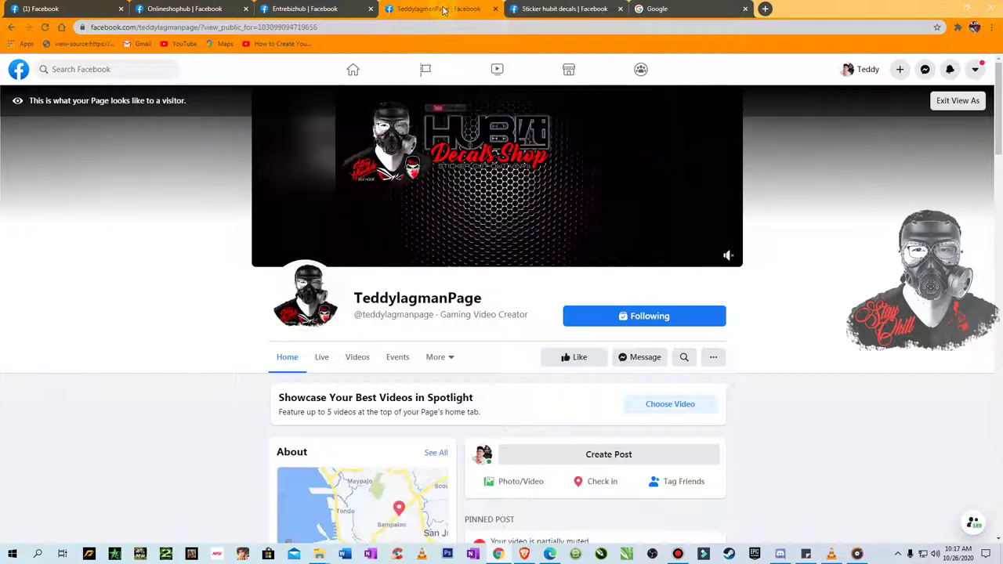
left_click(313, 11)
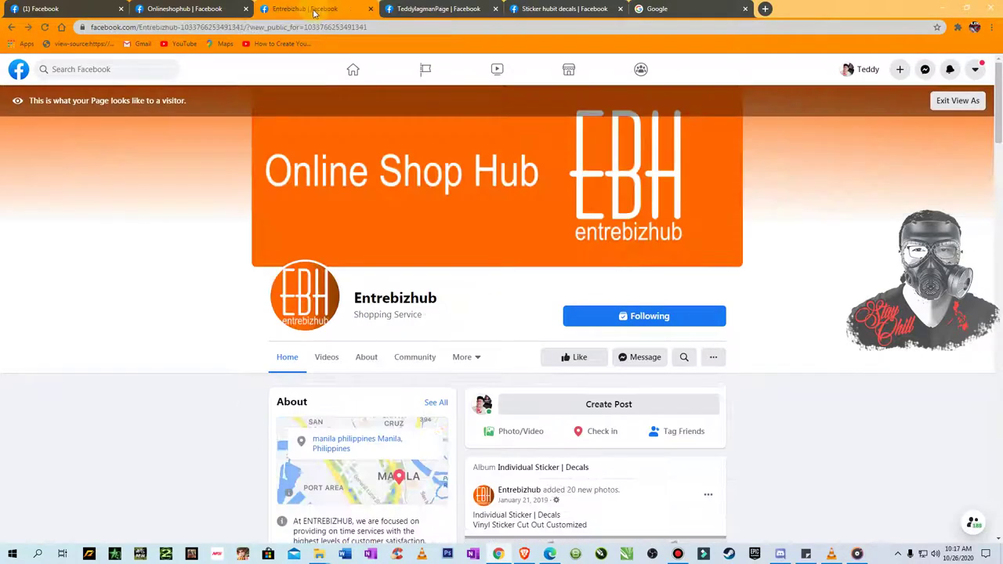
left_click(202, 11)
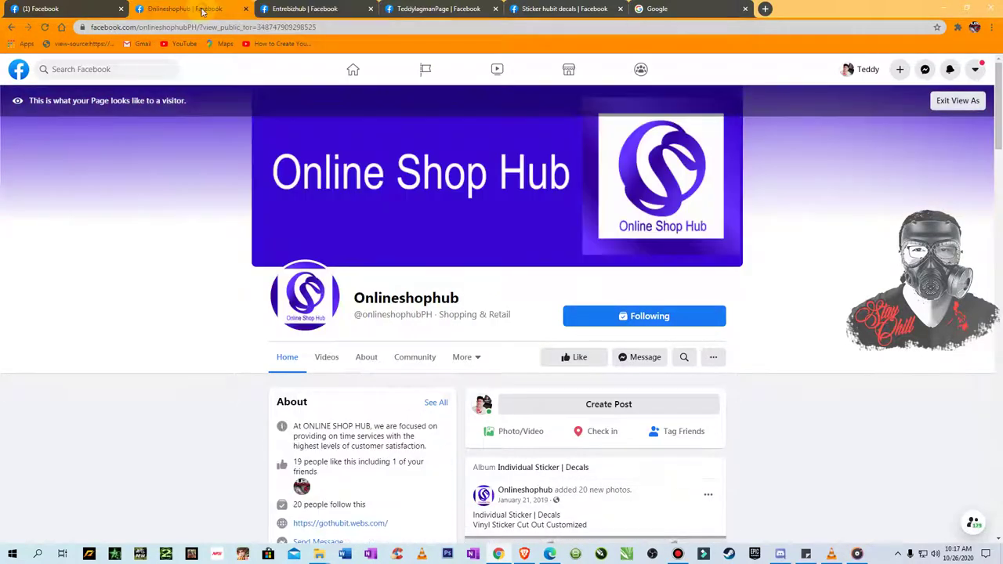
left_click(306, 10)
left_click(452, 10)
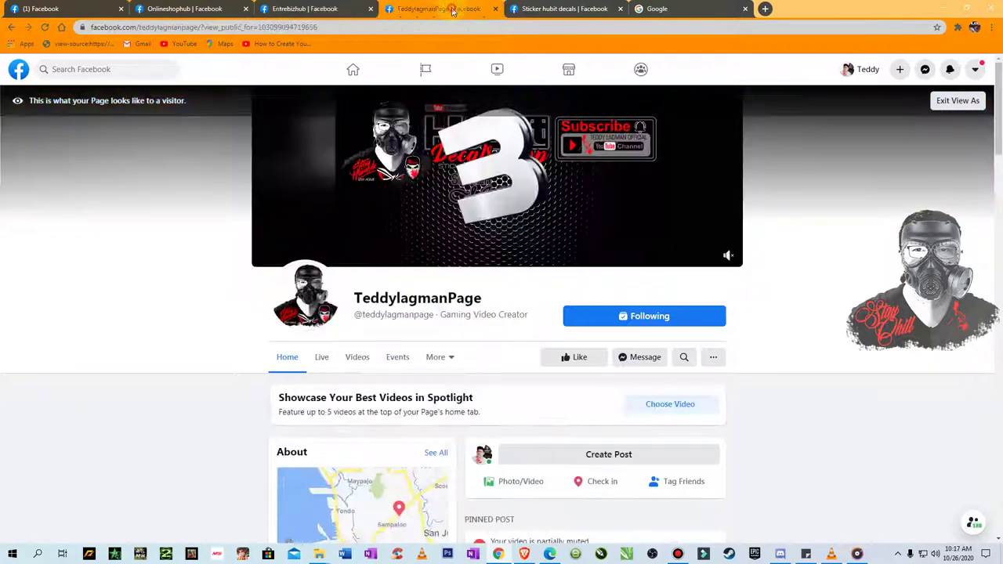
left_click(555, 9)
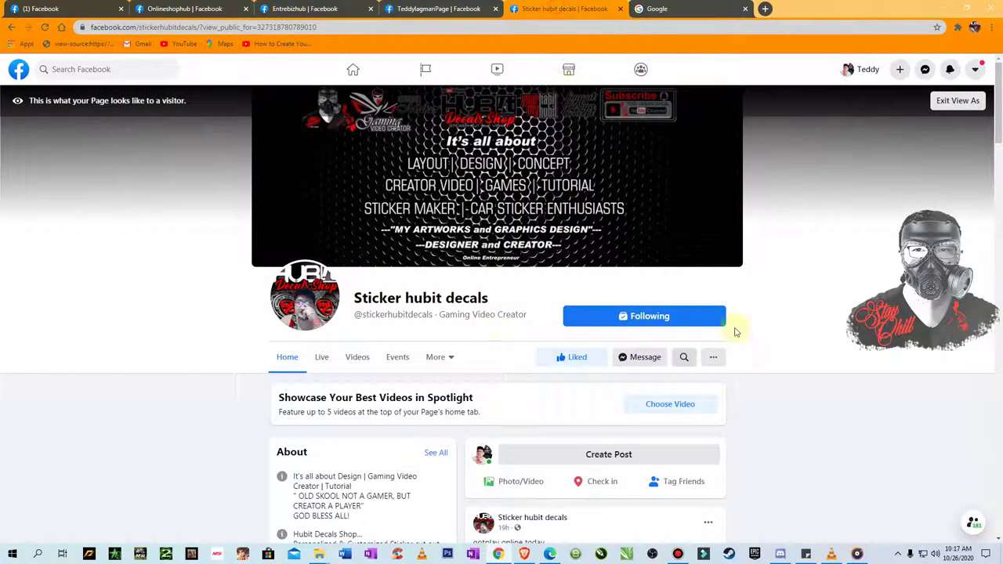
left_click(437, 10)
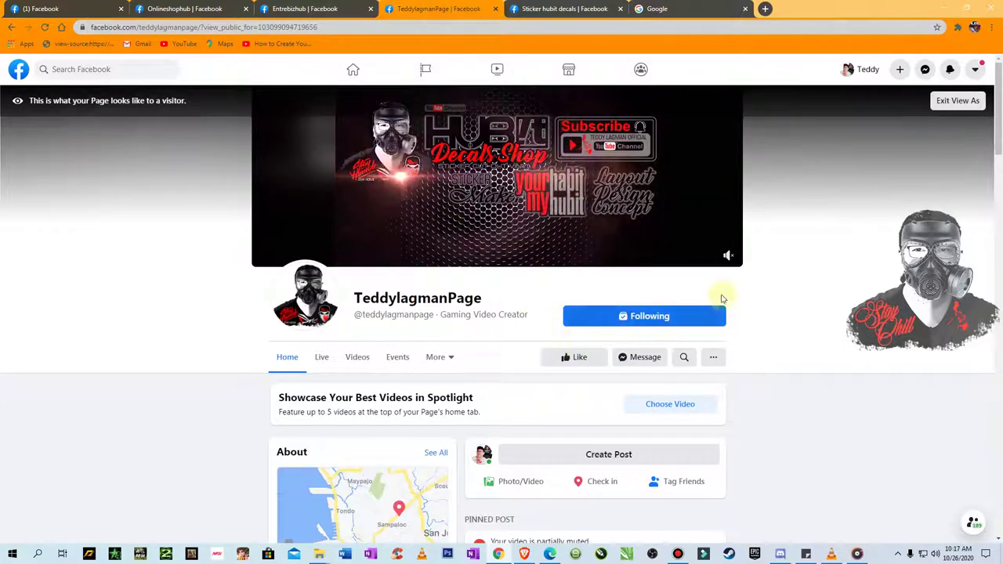